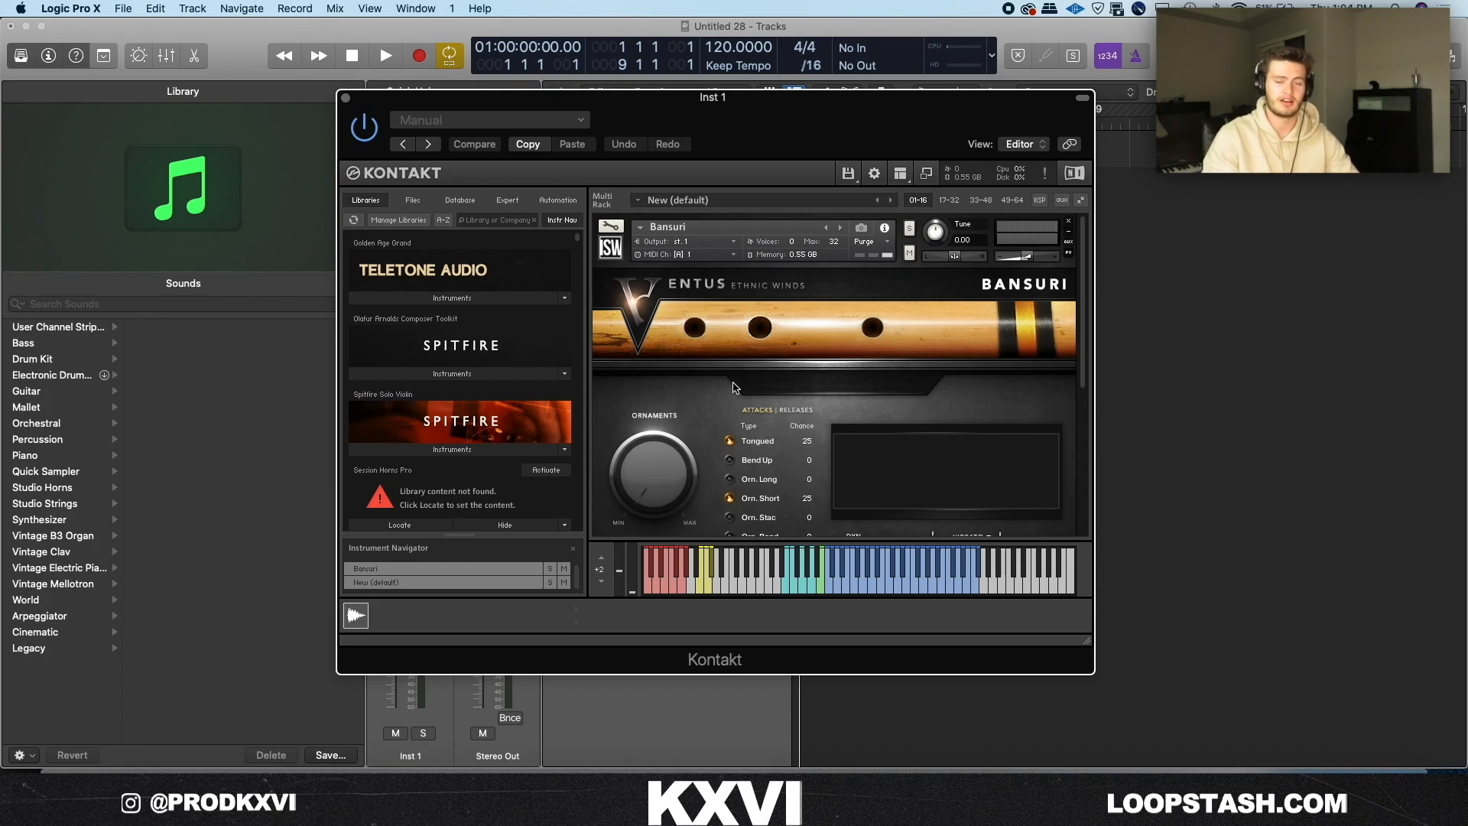
# - Play back the Inst 2 chord progression from the start and stop it around bar 3
pyautogui.scroll(-3, 734, 387)
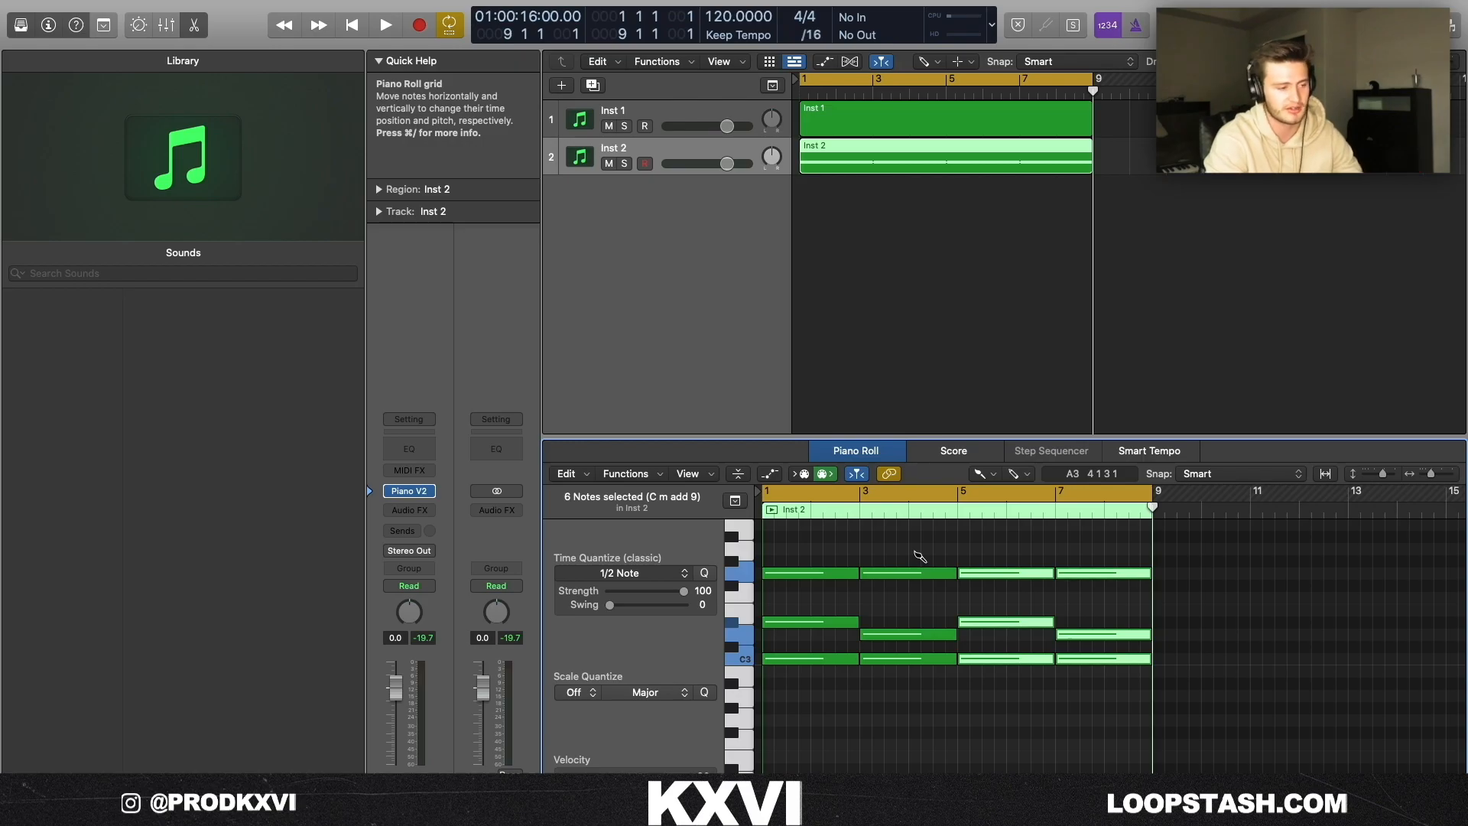
pyautogui.press('space')
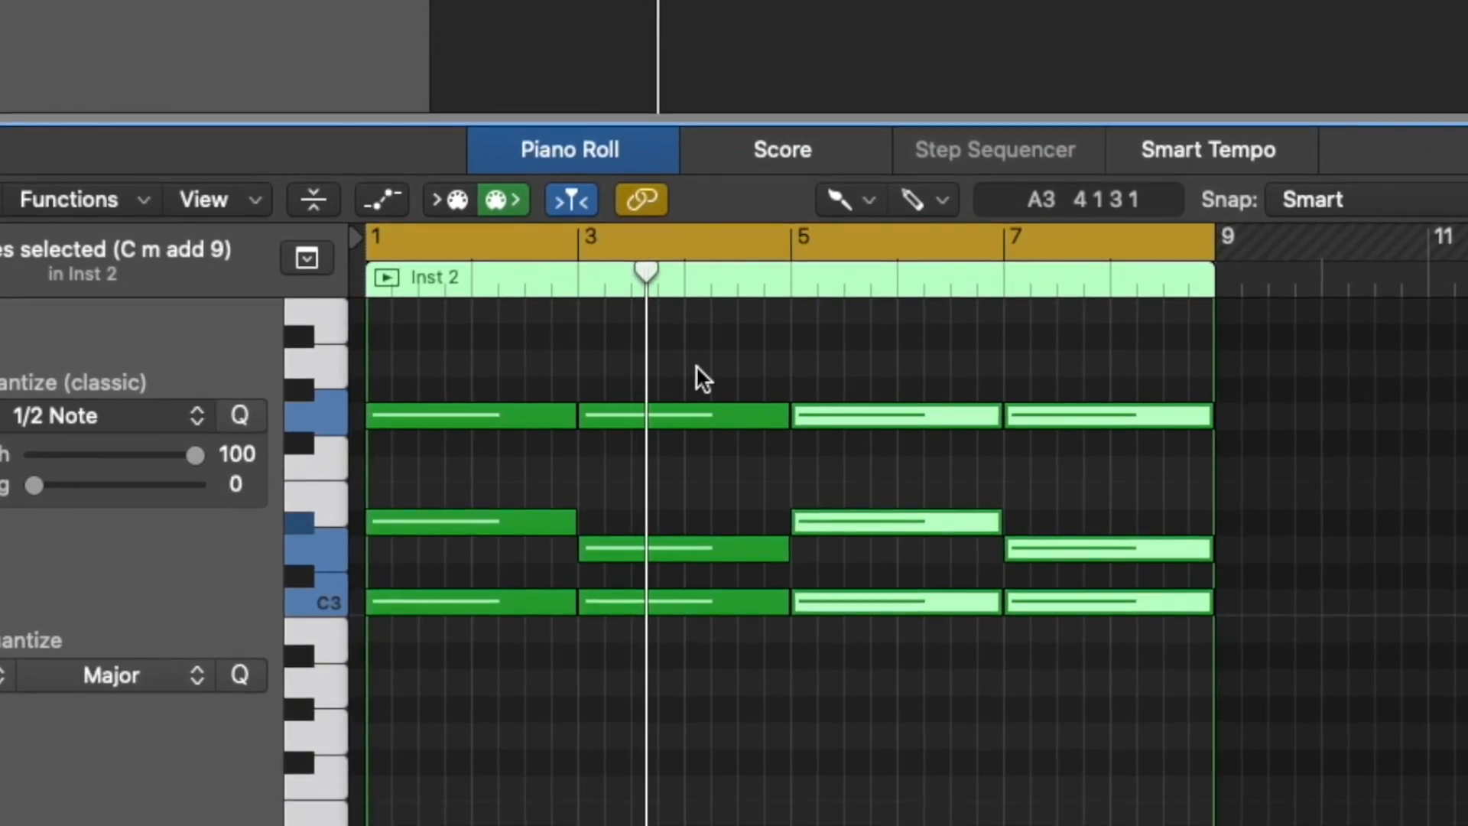
pyautogui.press('space')
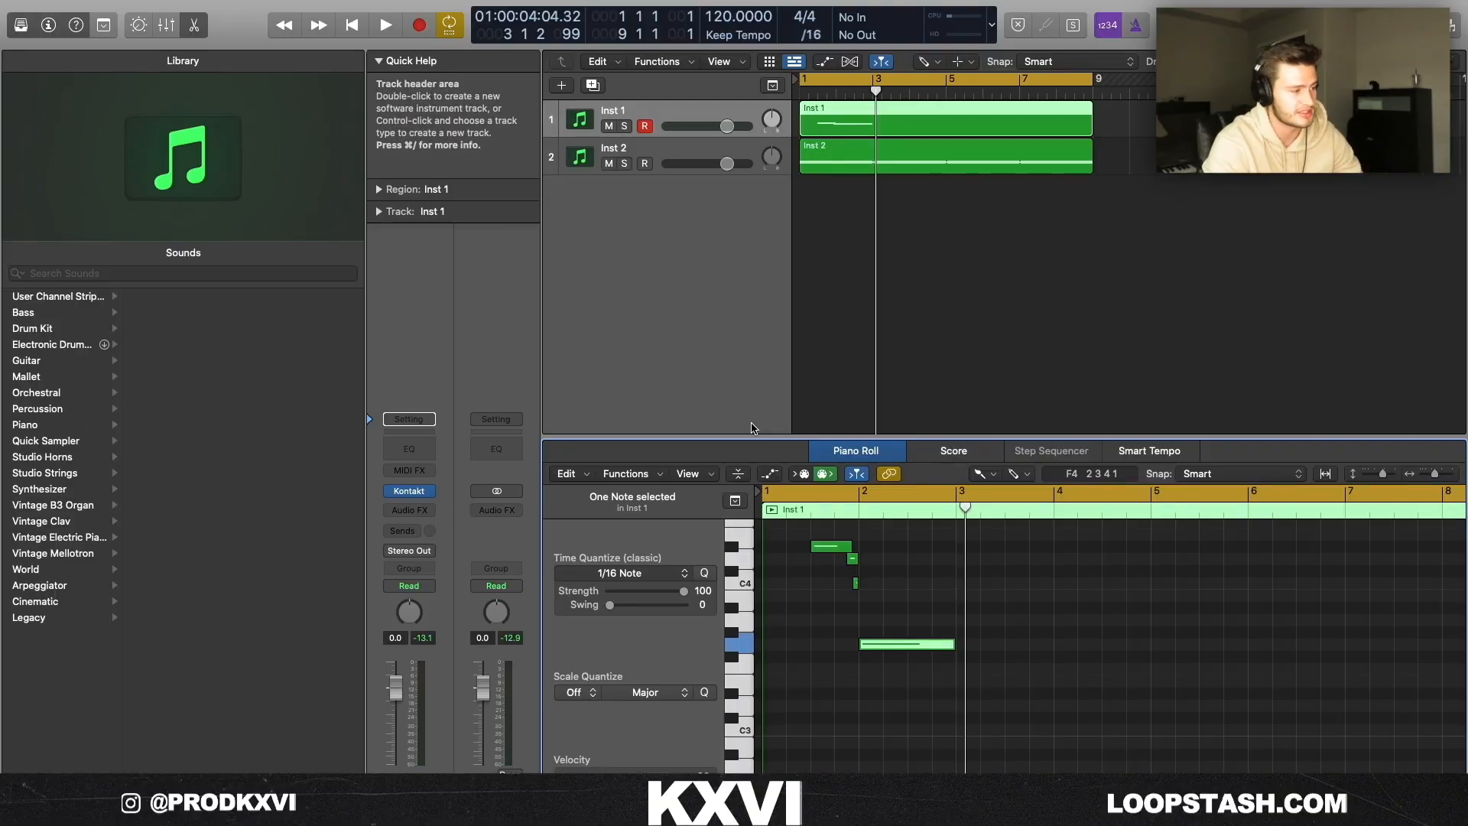
# - On Inst 1's Kontakt Bansuri, set Tune to 12.00 and turn up the vibrato
pyautogui.click(409, 491)
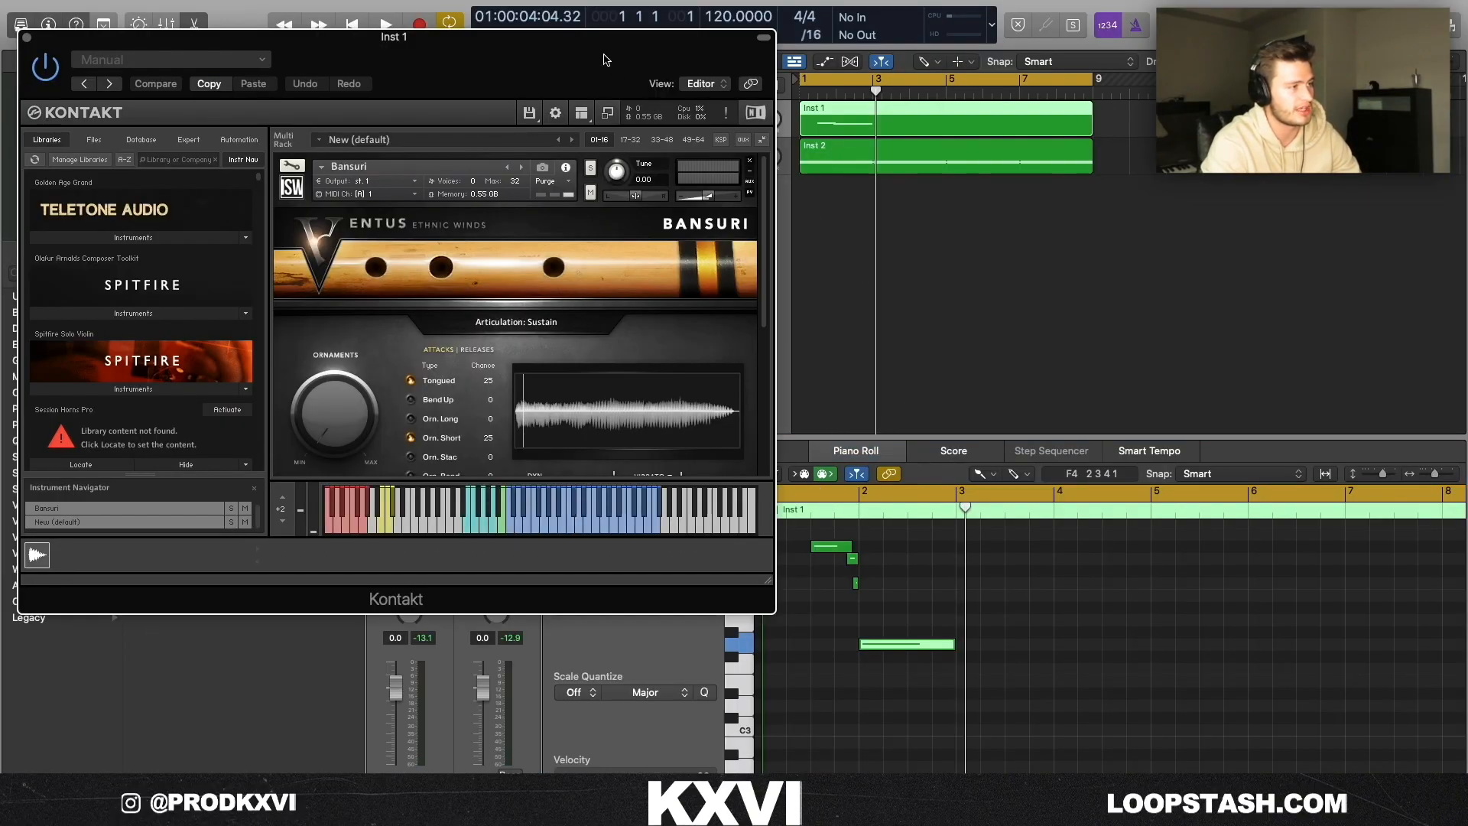
pyautogui.moveTo(618, 73); pyautogui.dragTo(812, 73)
pyautogui.moveTo(809, 171); pyautogui.dragTo(810, 176)
pyautogui.moveTo(910, 222); pyautogui.dragTo(906, 149)
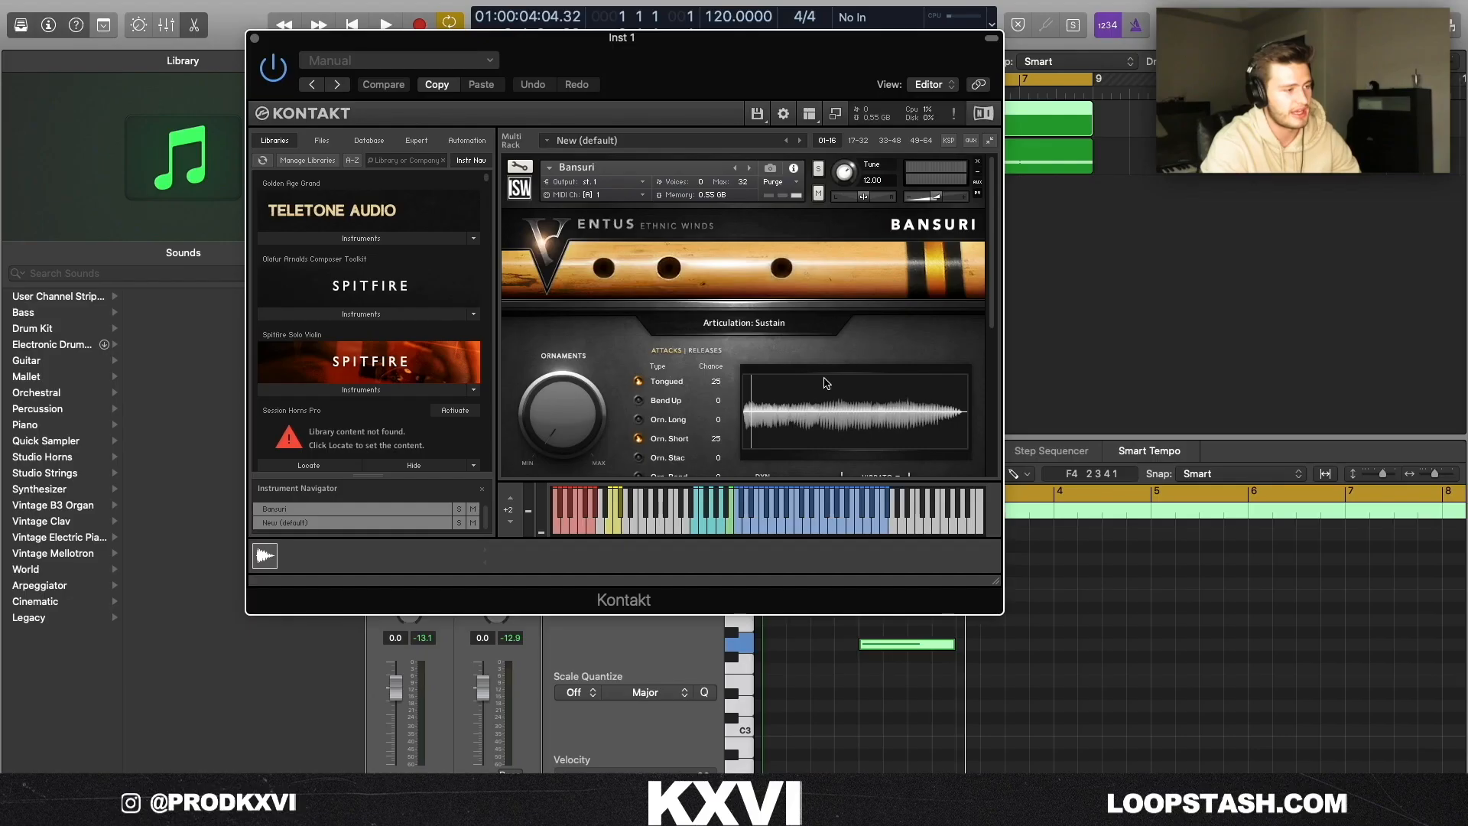
pyautogui.scroll(-3, 826, 383)
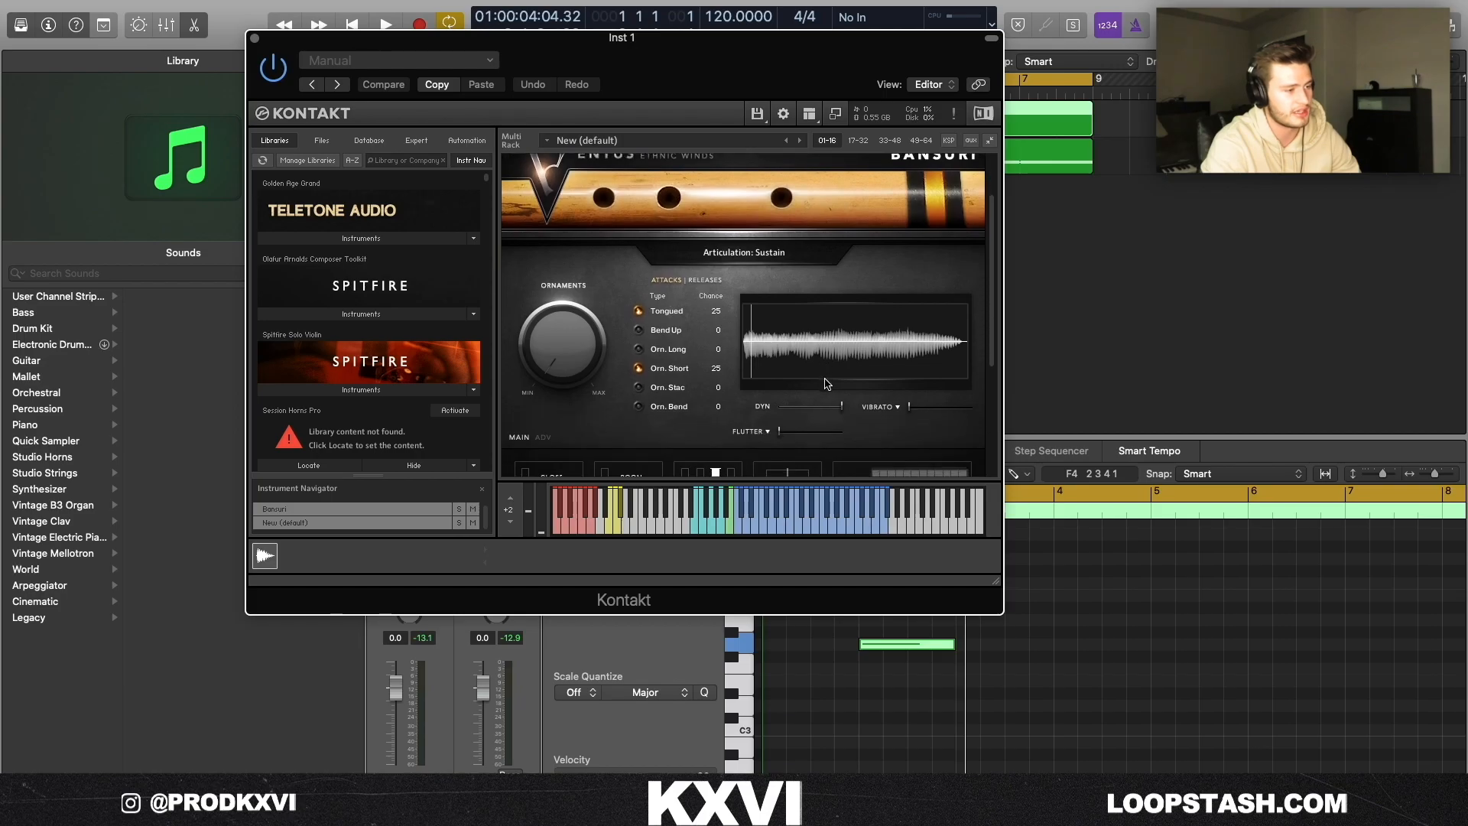
pyautogui.moveTo(911, 413); pyautogui.dragTo(1062, 422)
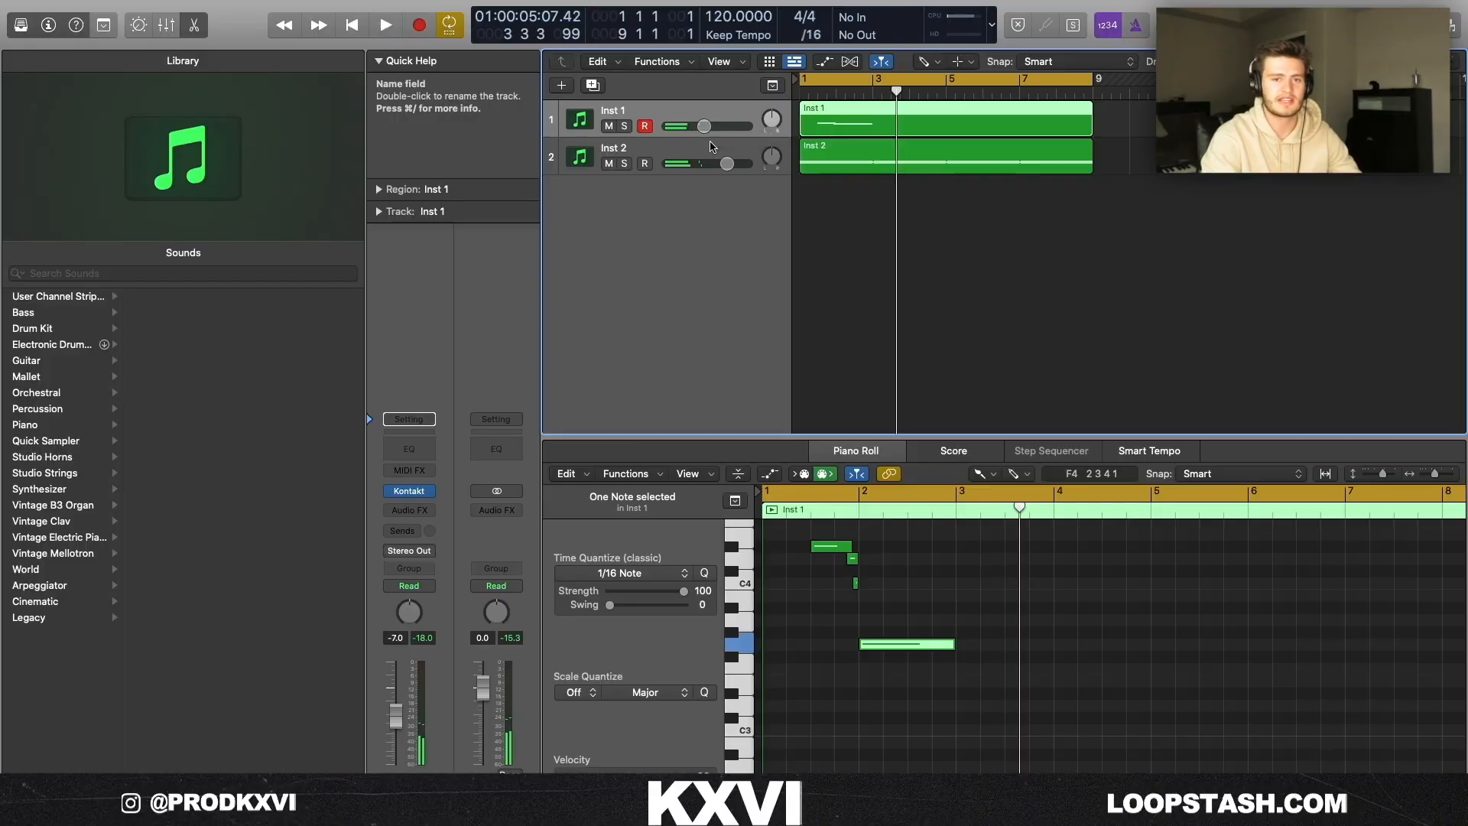
pyautogui.click(409, 490)
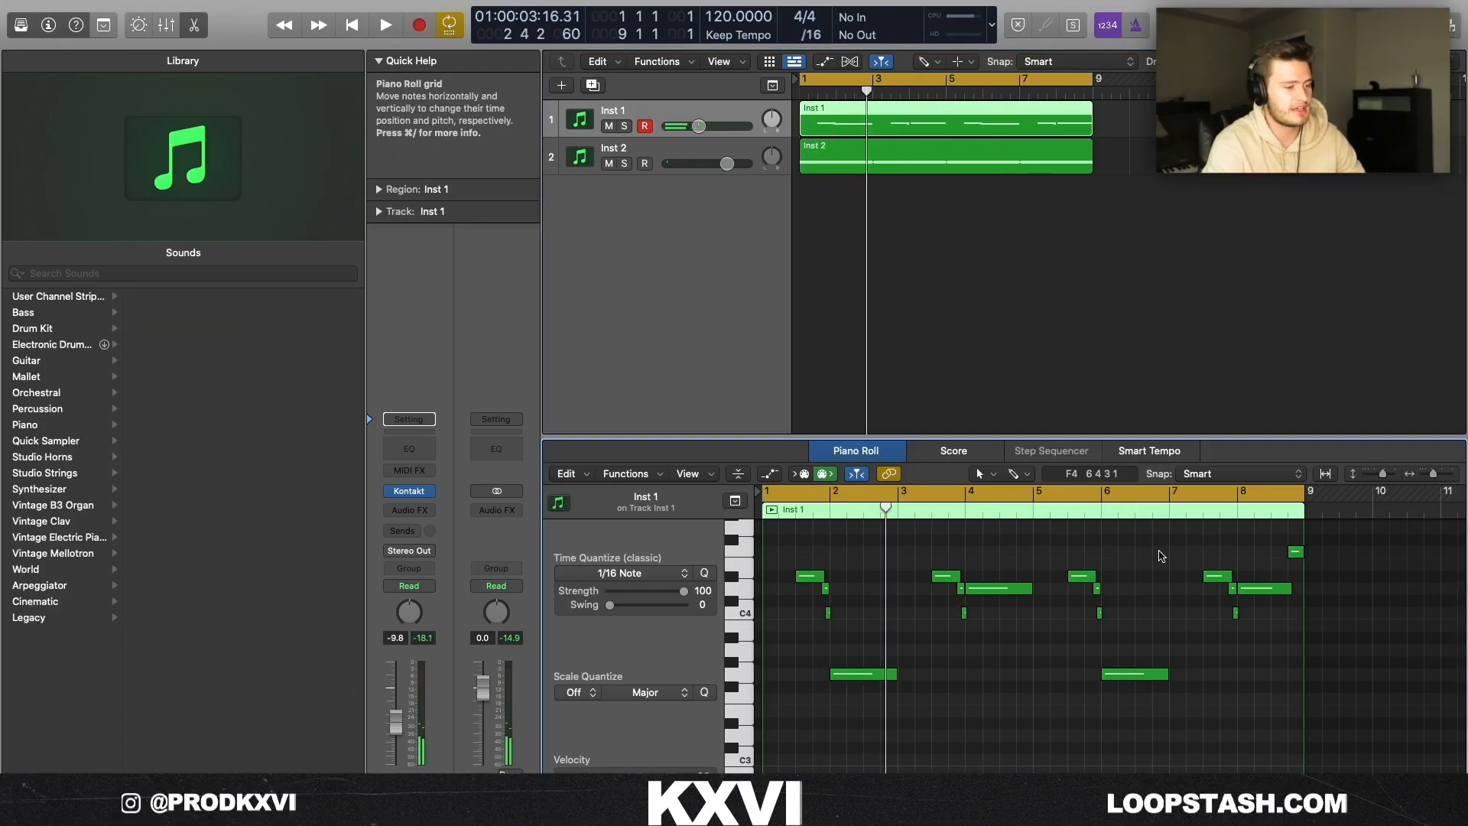
# - Humanize all notes of the Inst 1 melody using the MIDI Transform preset
pyautogui.press('super+a')
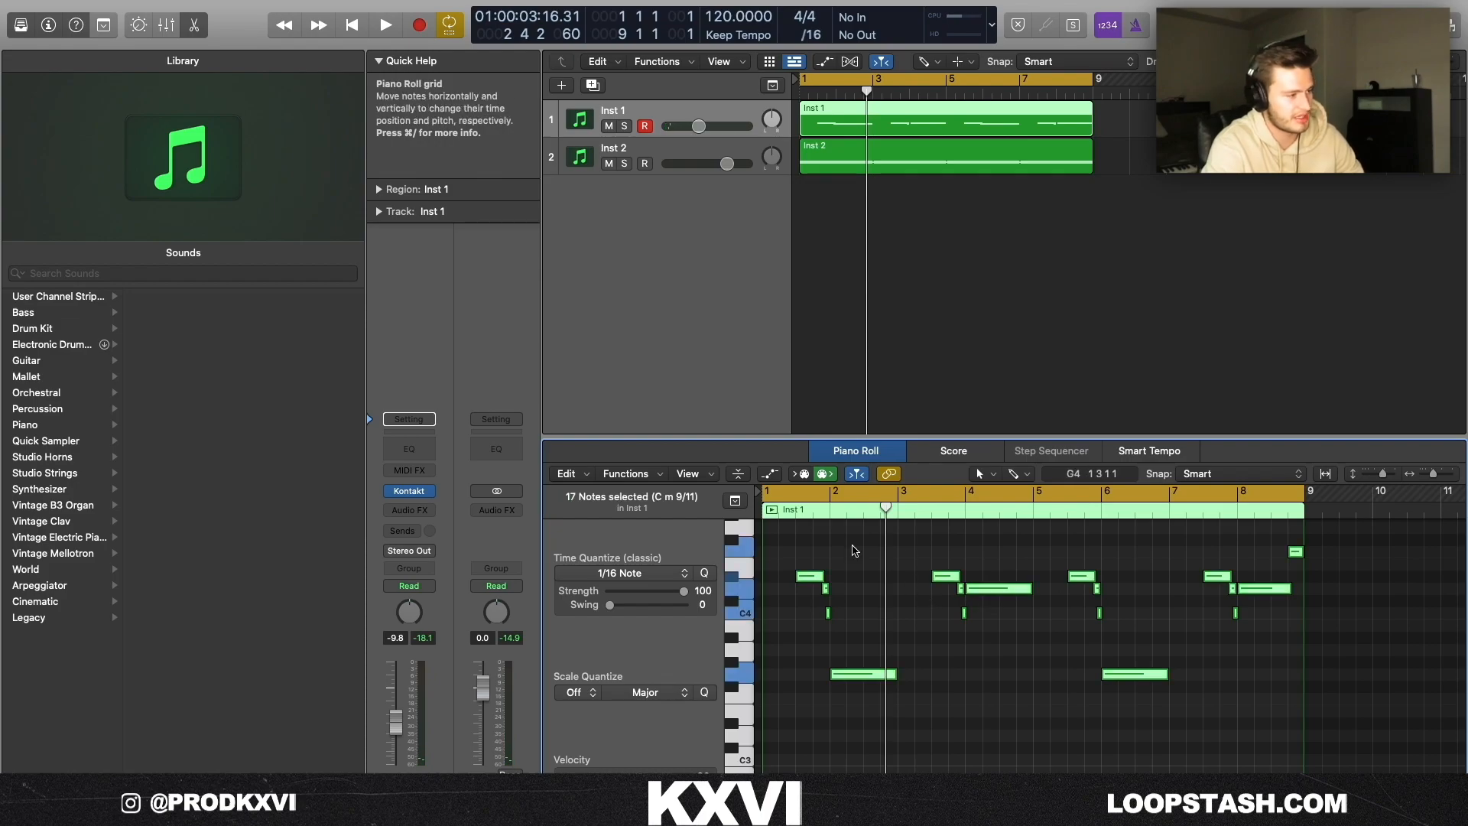
pyautogui.click(625, 473)
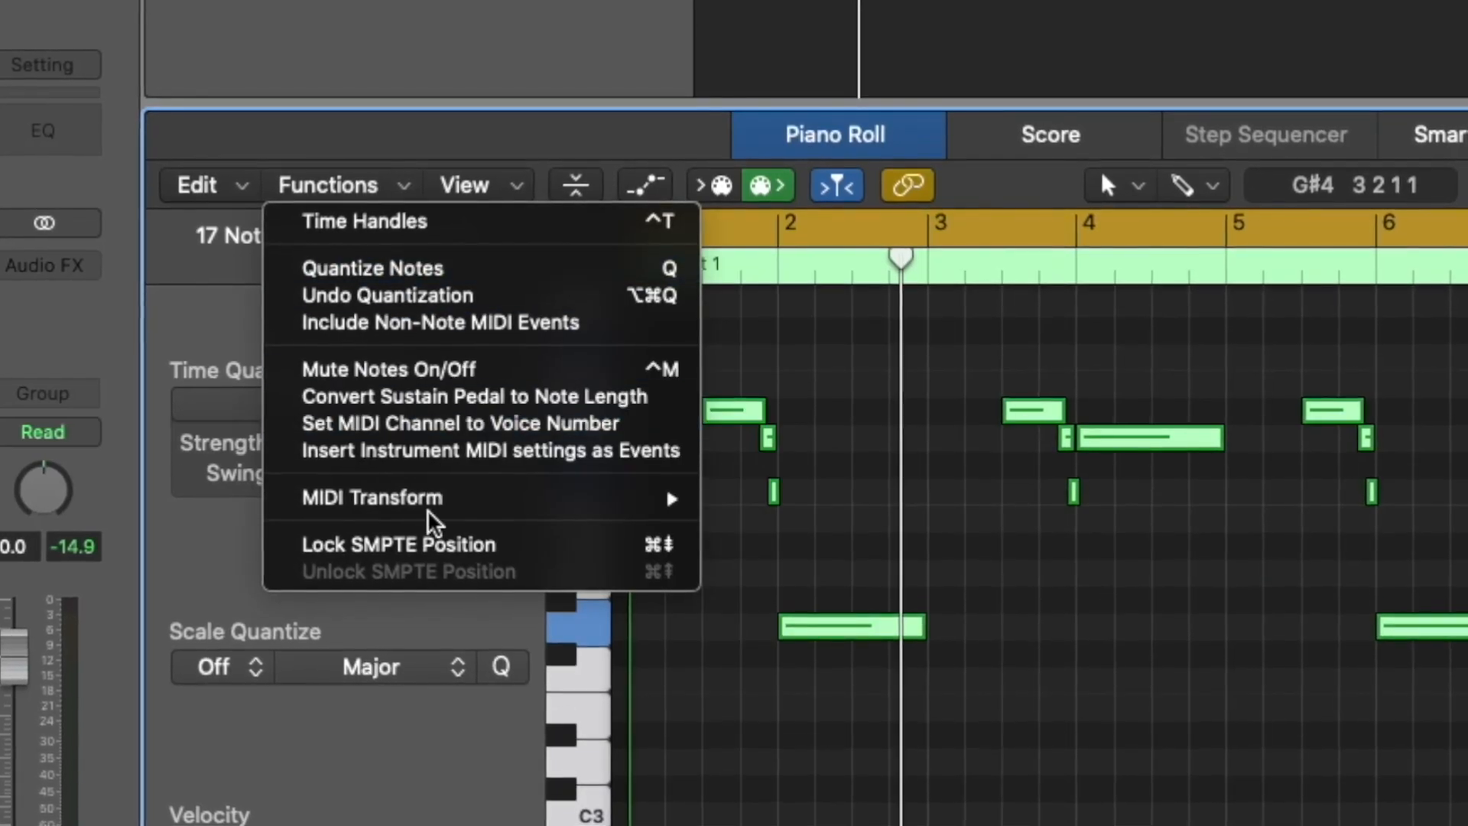
pyautogui.moveTo(427, 511)
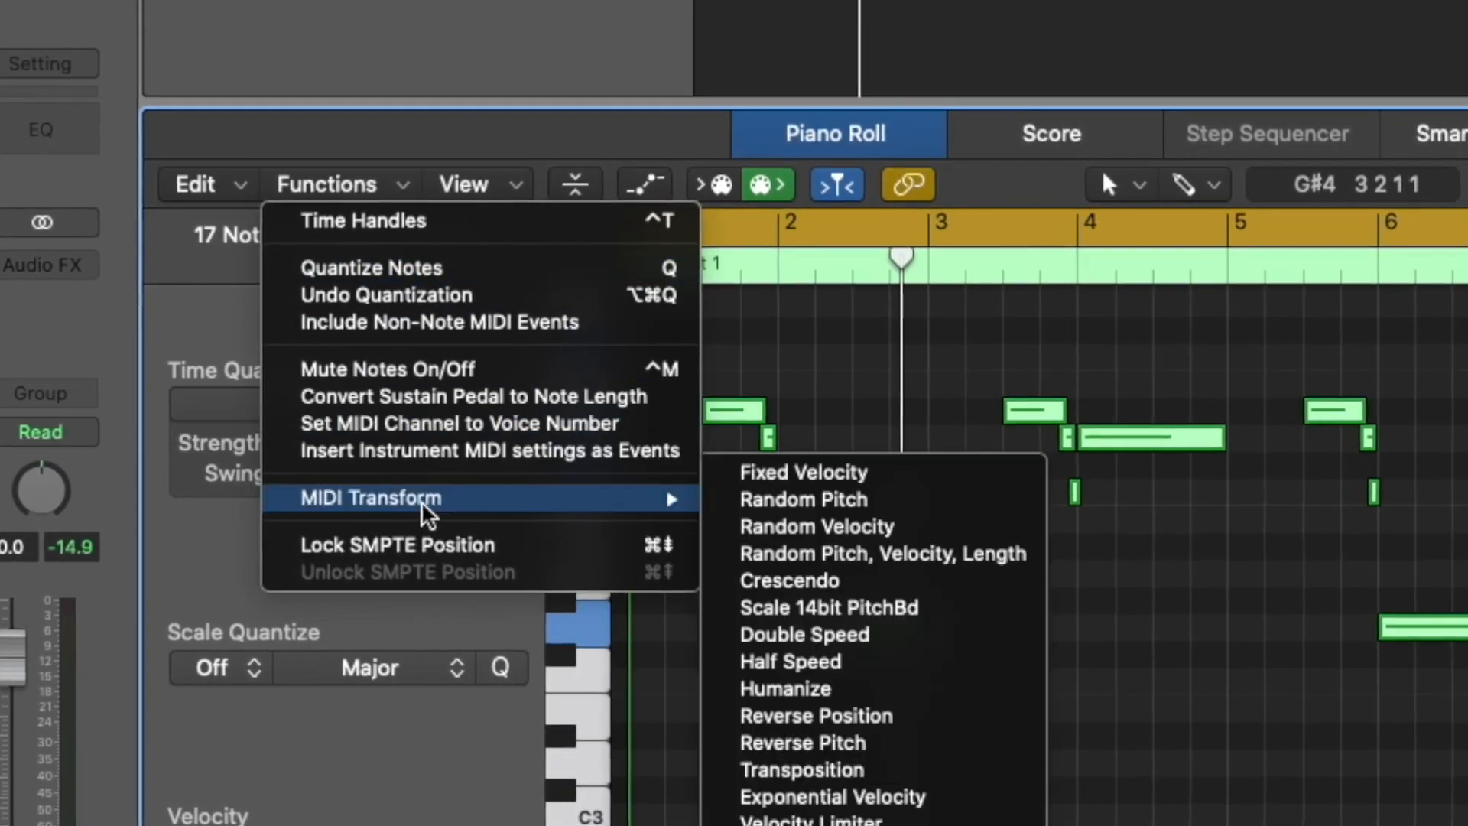
pyautogui.click(836, 693)
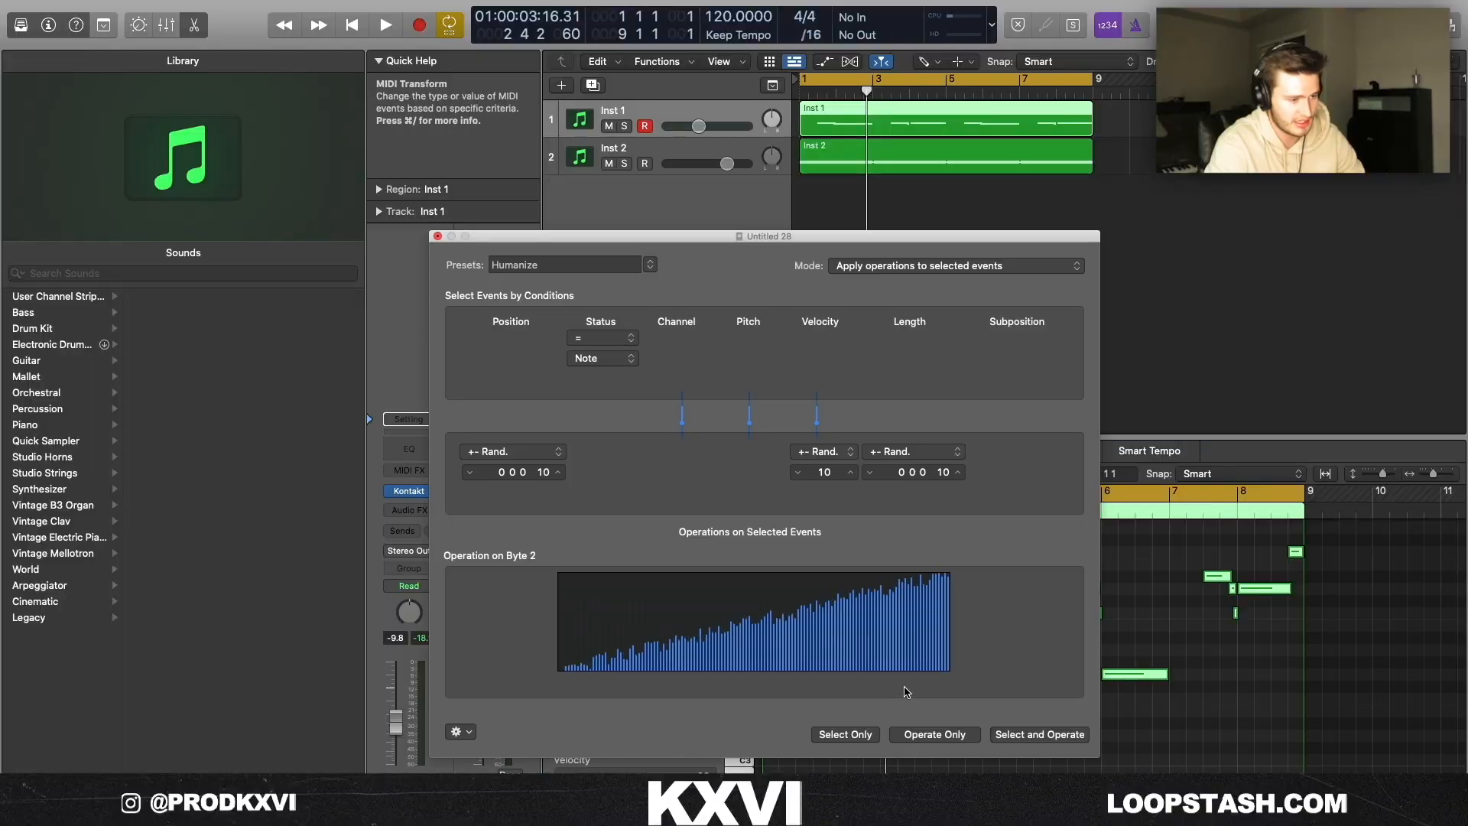
pyautogui.click(438, 237)
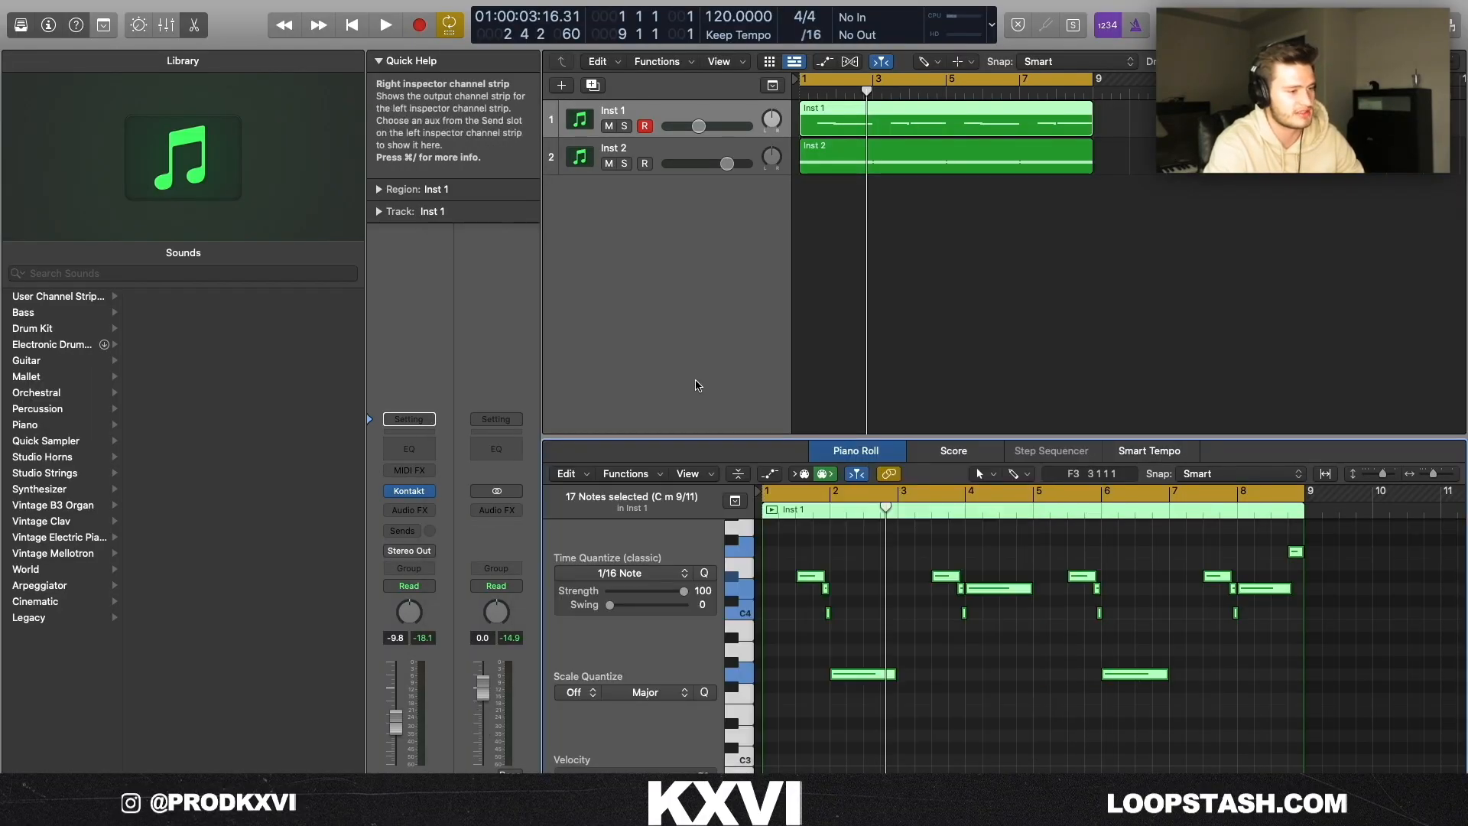
# - Examine the Inst 1 notes up close to check their timing against the grid
pyautogui.press('super+Right')
pyautogui.press('super+Right')
pyautogui.press('super+Right')
pyautogui.press('super+Right')
pyautogui.press('super+Right')
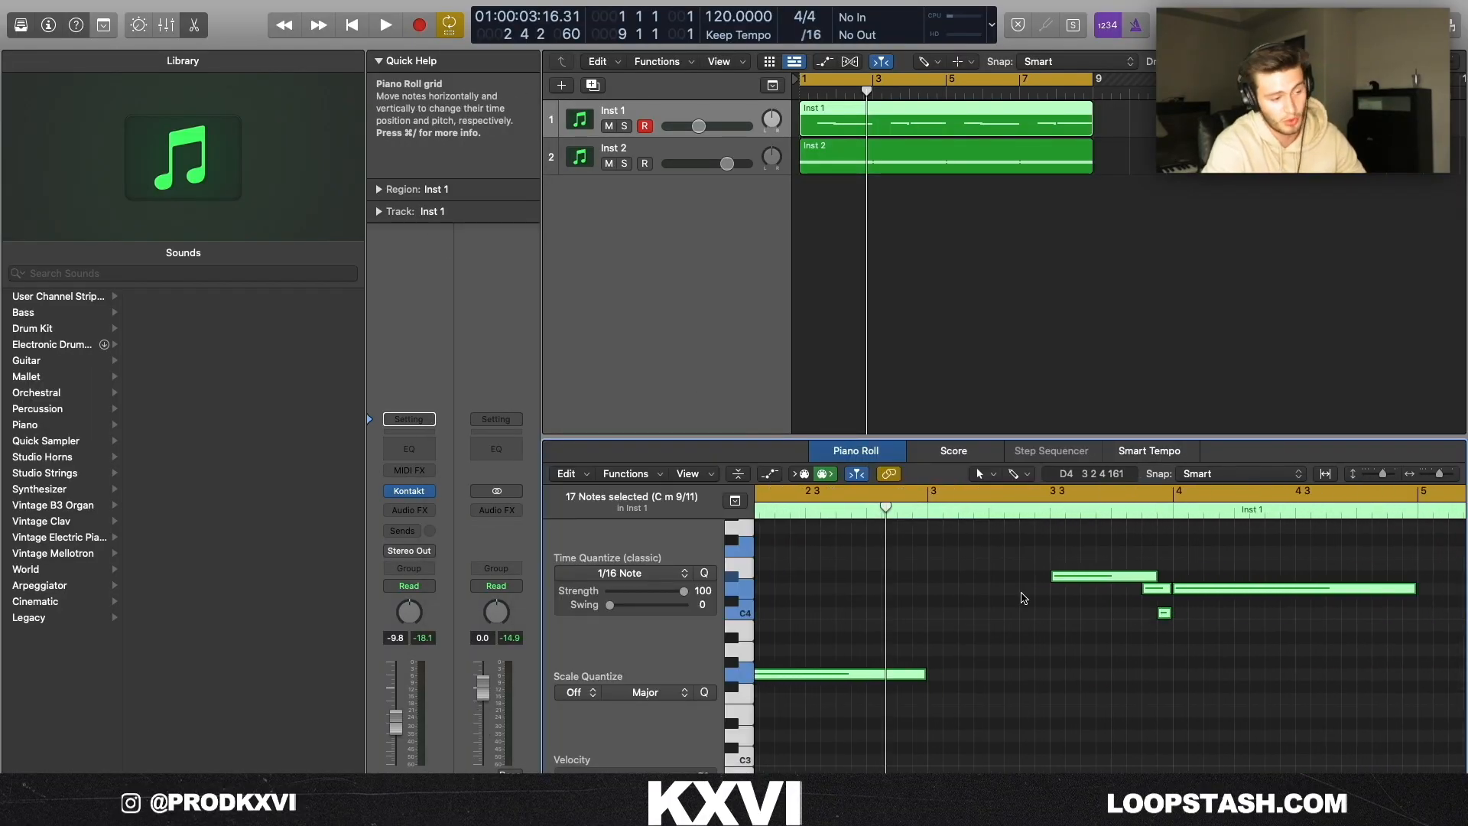
pyautogui.hscroll(-5, 1033, 597)
pyautogui.press('super+Right')
pyautogui.press('super+Left')
pyautogui.press('super+Left')
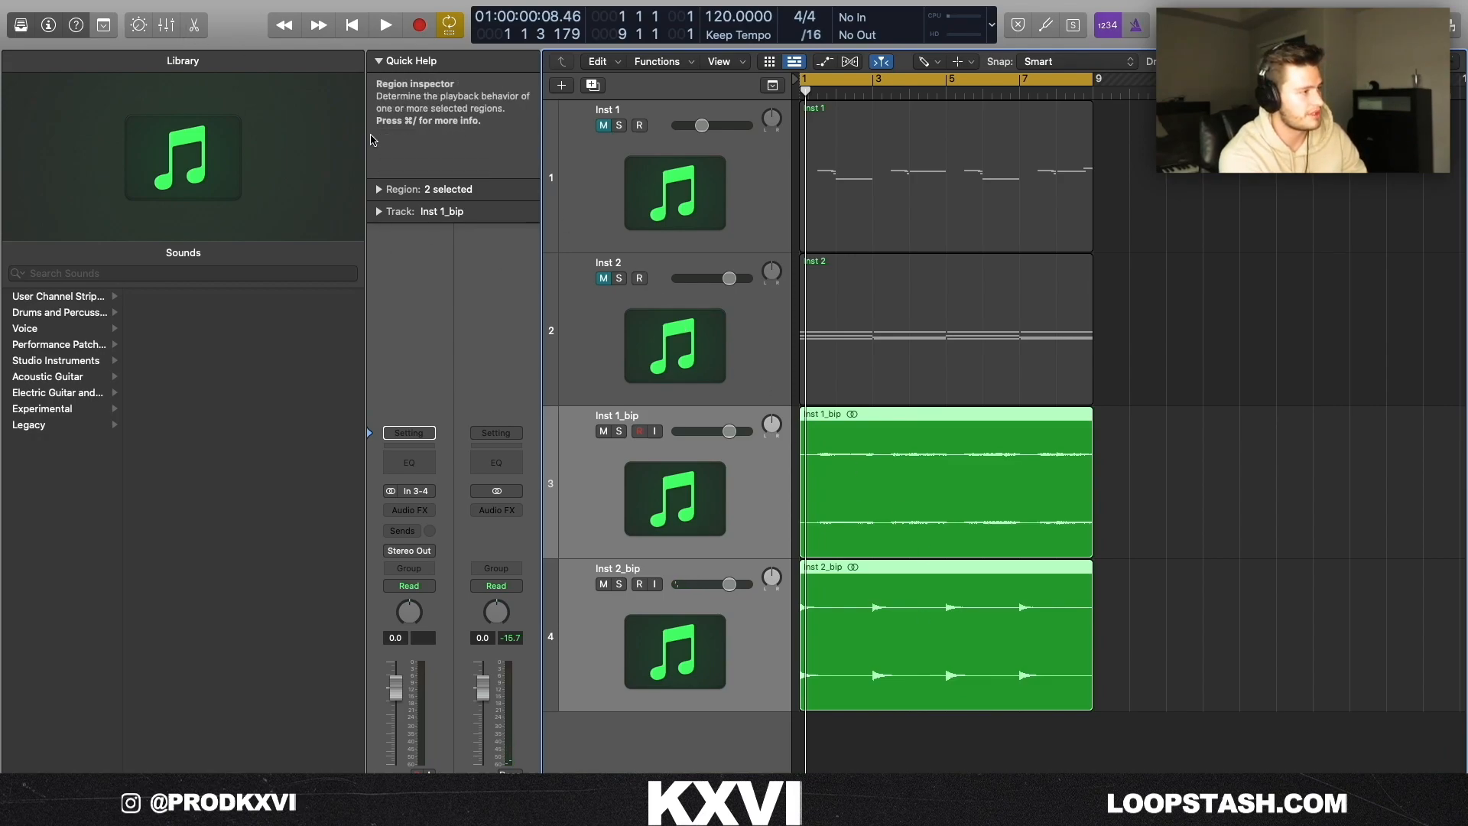
# - Transpose the bounced Inst 1_bip and Inst 2_bip regions by -4
pyautogui.click(377, 61)
pyautogui.click(379, 82)
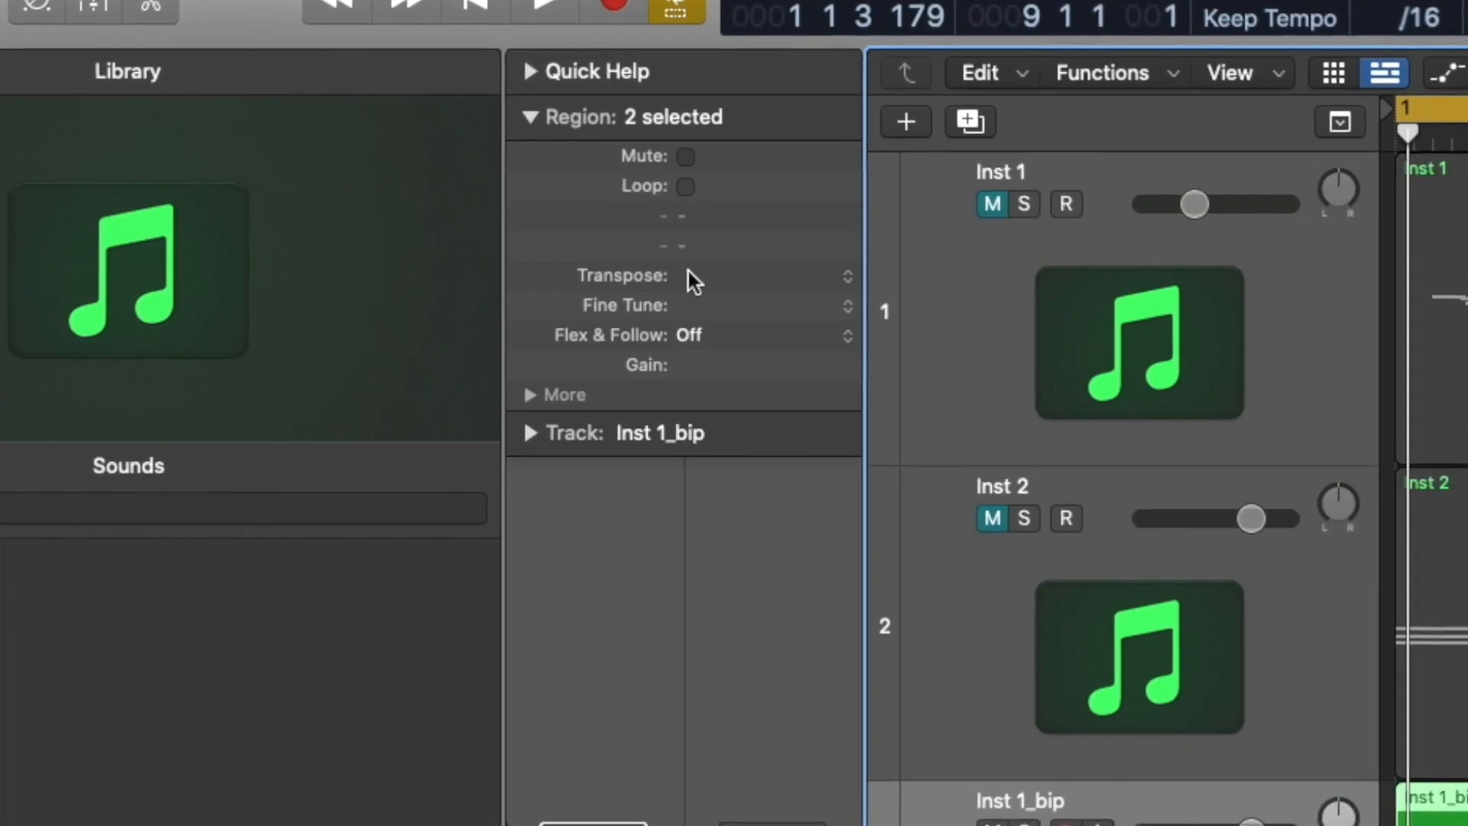
pyautogui.doubleClick(457, 158)
pyautogui.write('-4')
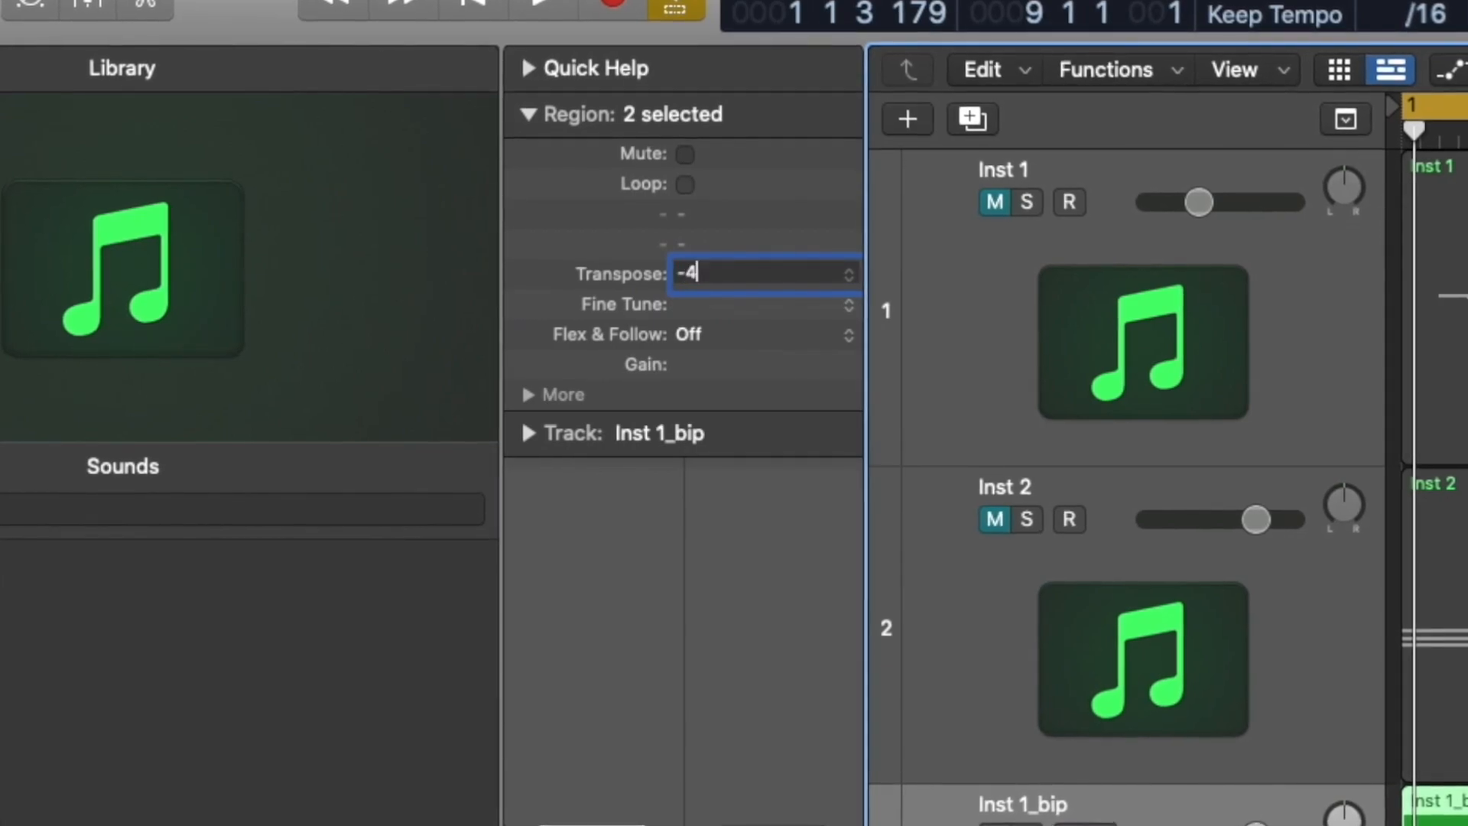
pyautogui.press('Return')
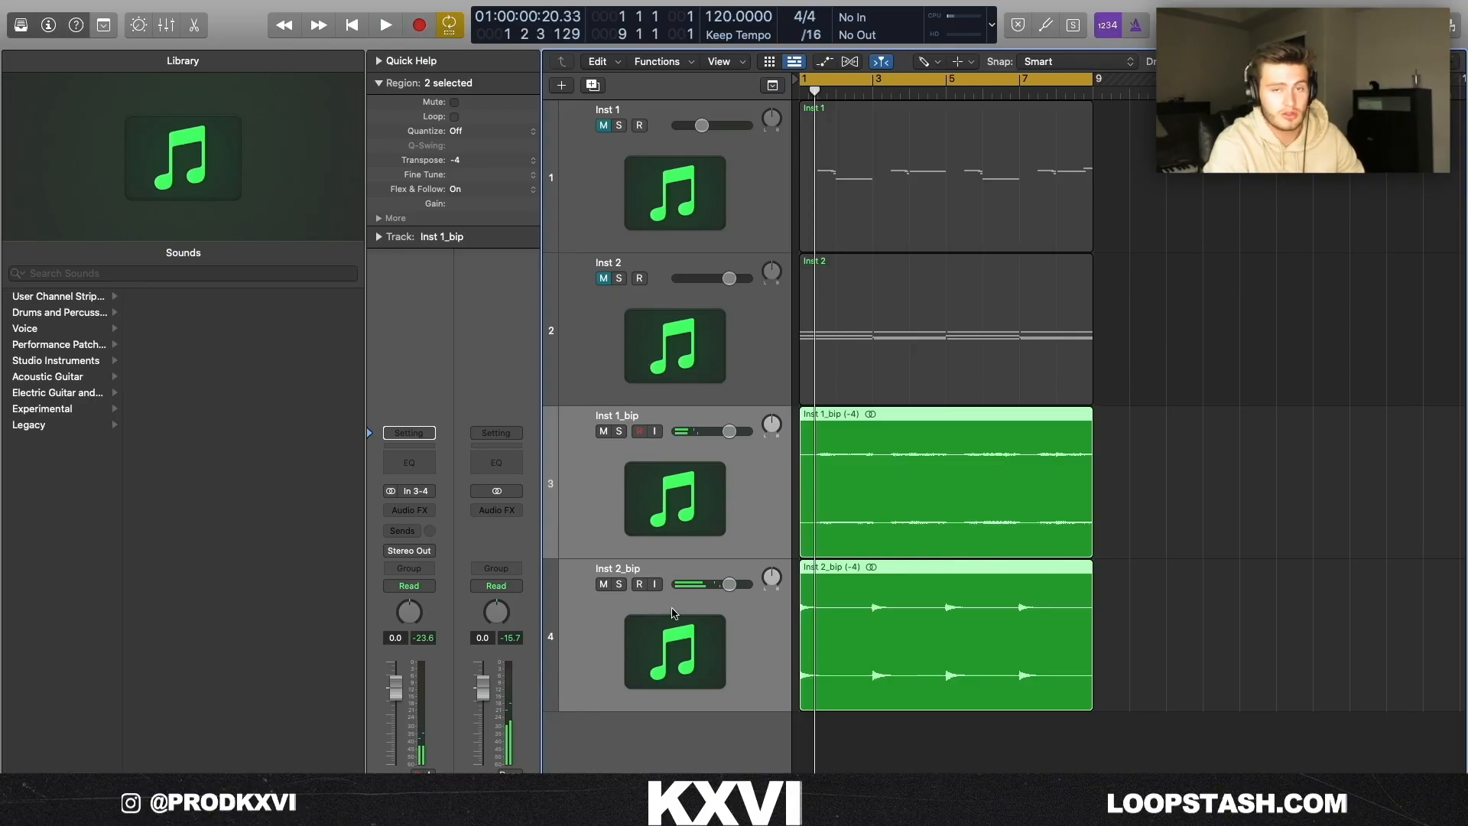
# - Insert RC-20 Retro Color on Inst 1_bip, choose the Vinyl 2 preset and switch on its Space module
pyautogui.click(641, 484)
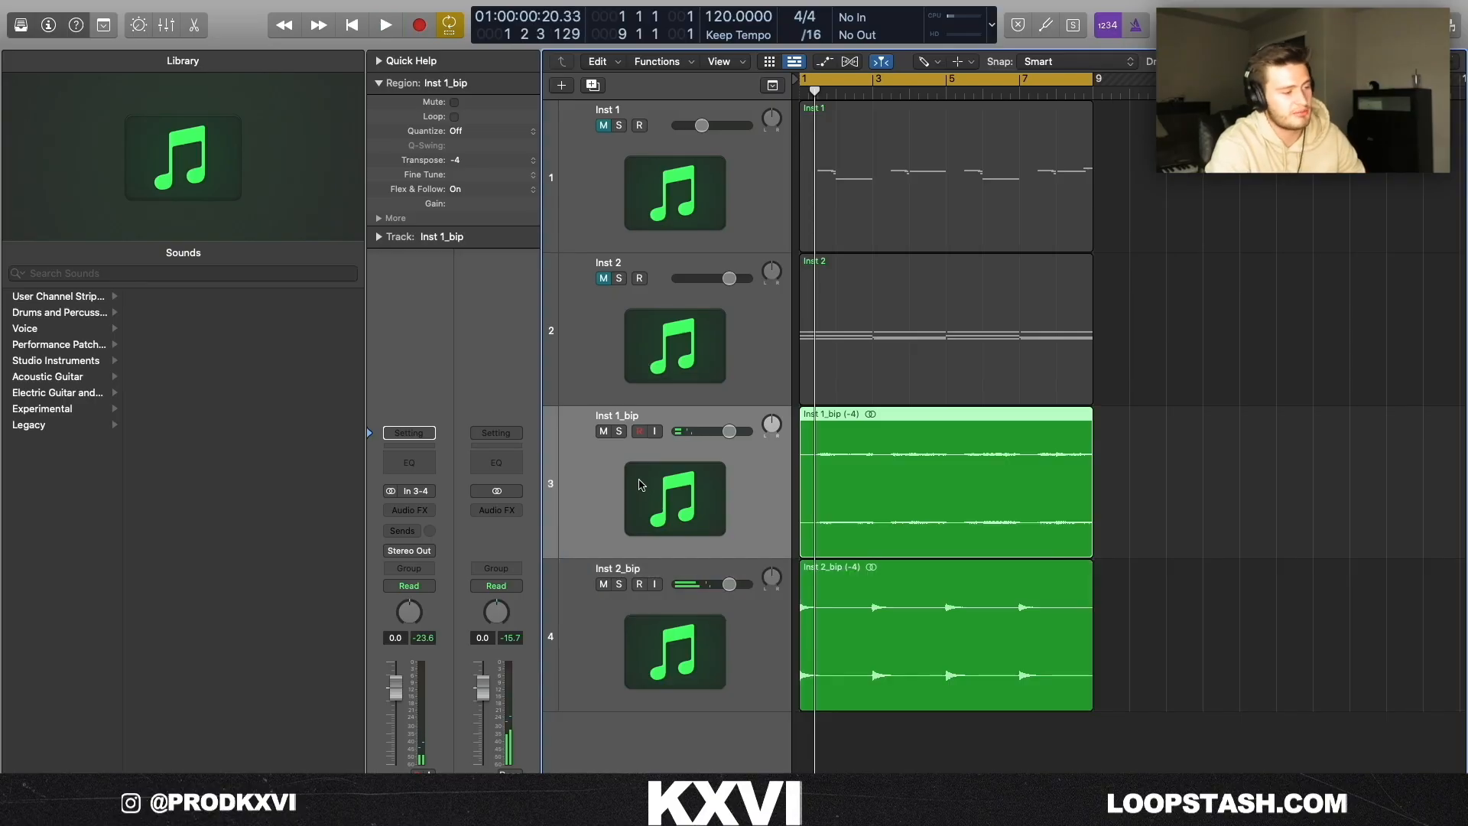
pyautogui.click(412, 510)
pyautogui.click(424, 543)
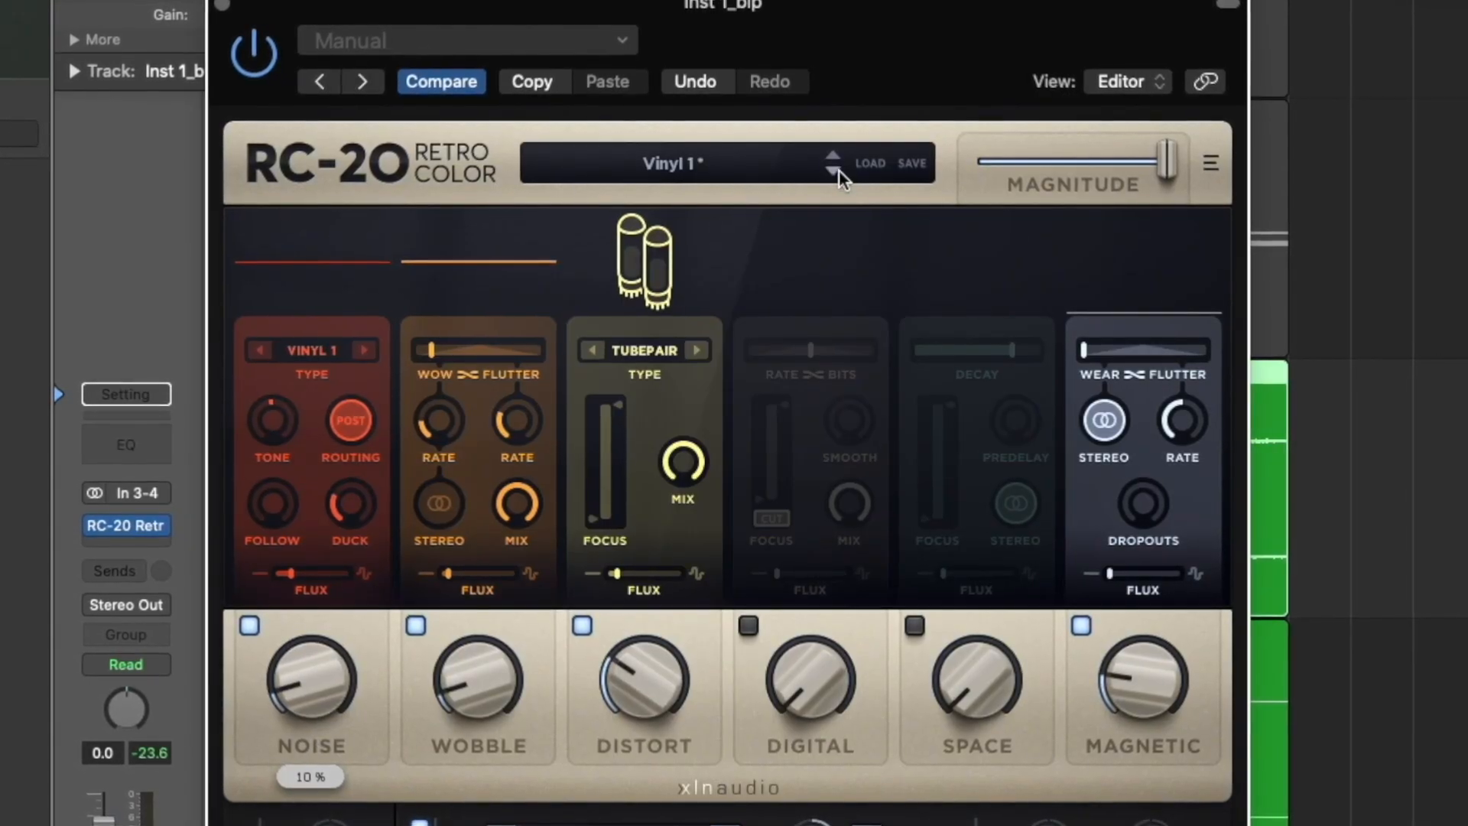
pyautogui.click(833, 170)
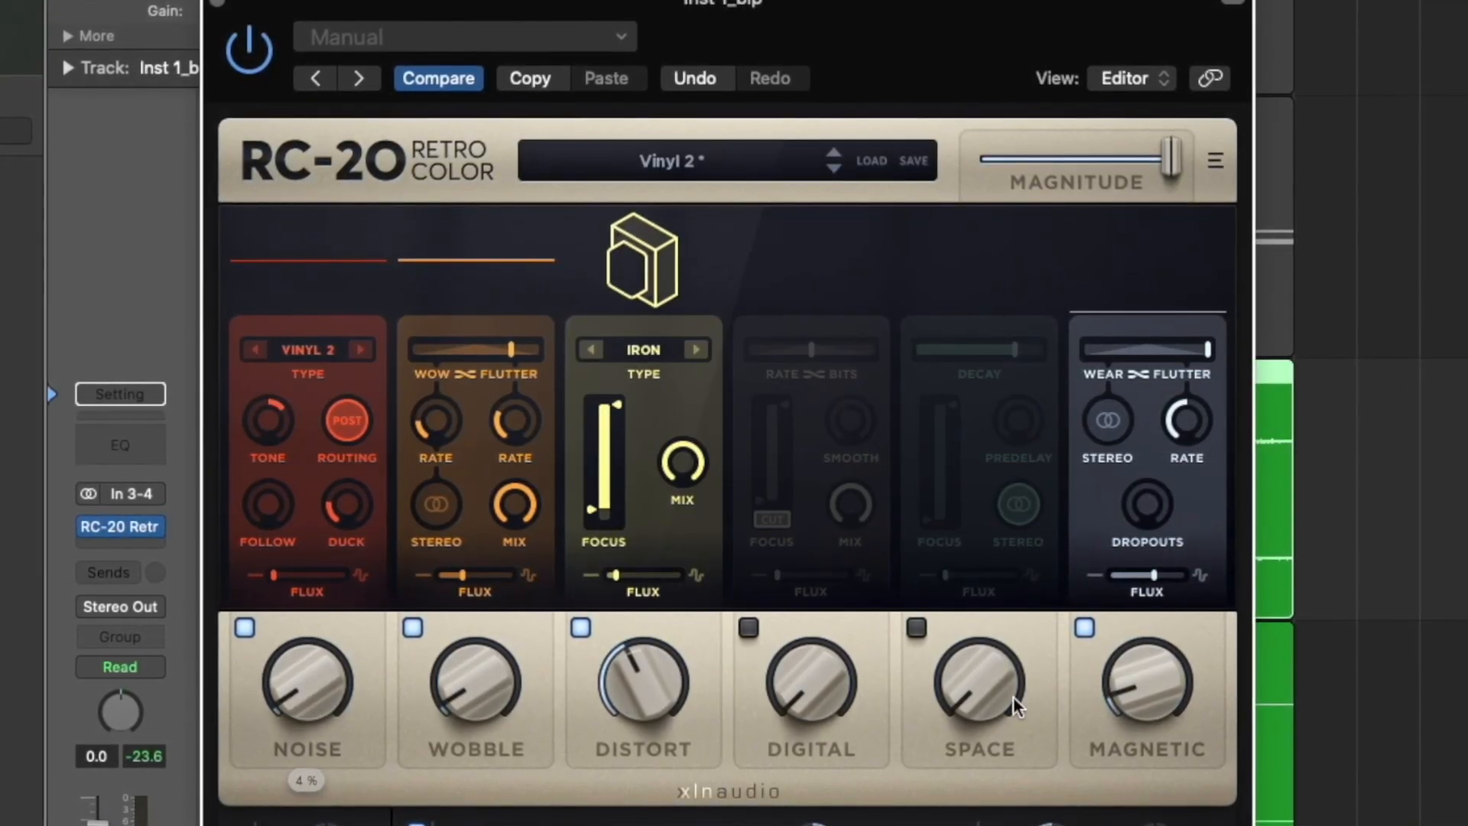
pyautogui.click(915, 626)
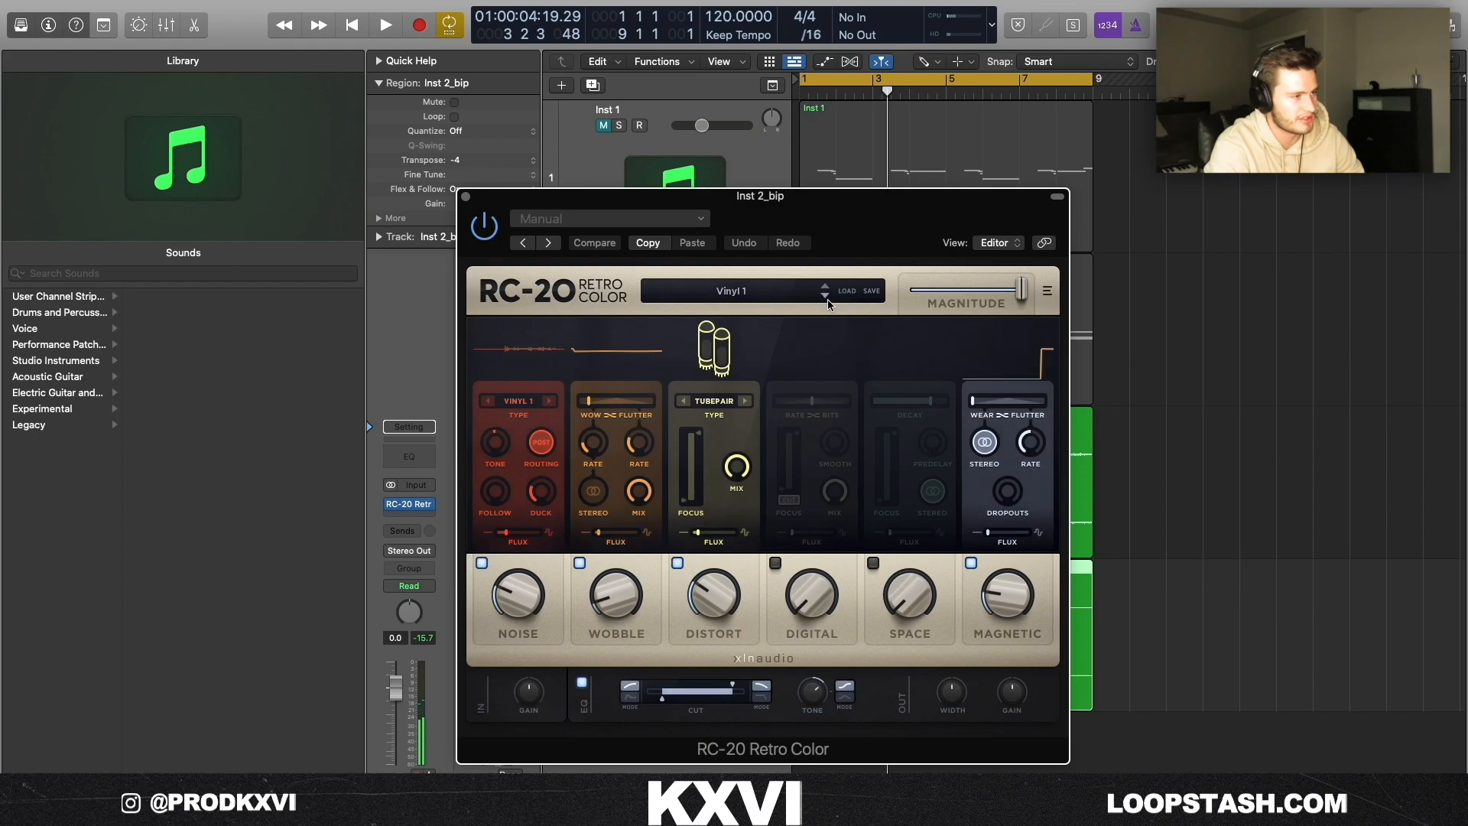
# - Advance the RC-20 preset on Inst 2_bip past Vinyl 1, and mute both bounced tracks
pyautogui.click(826, 297)
pyautogui.click(826, 296)
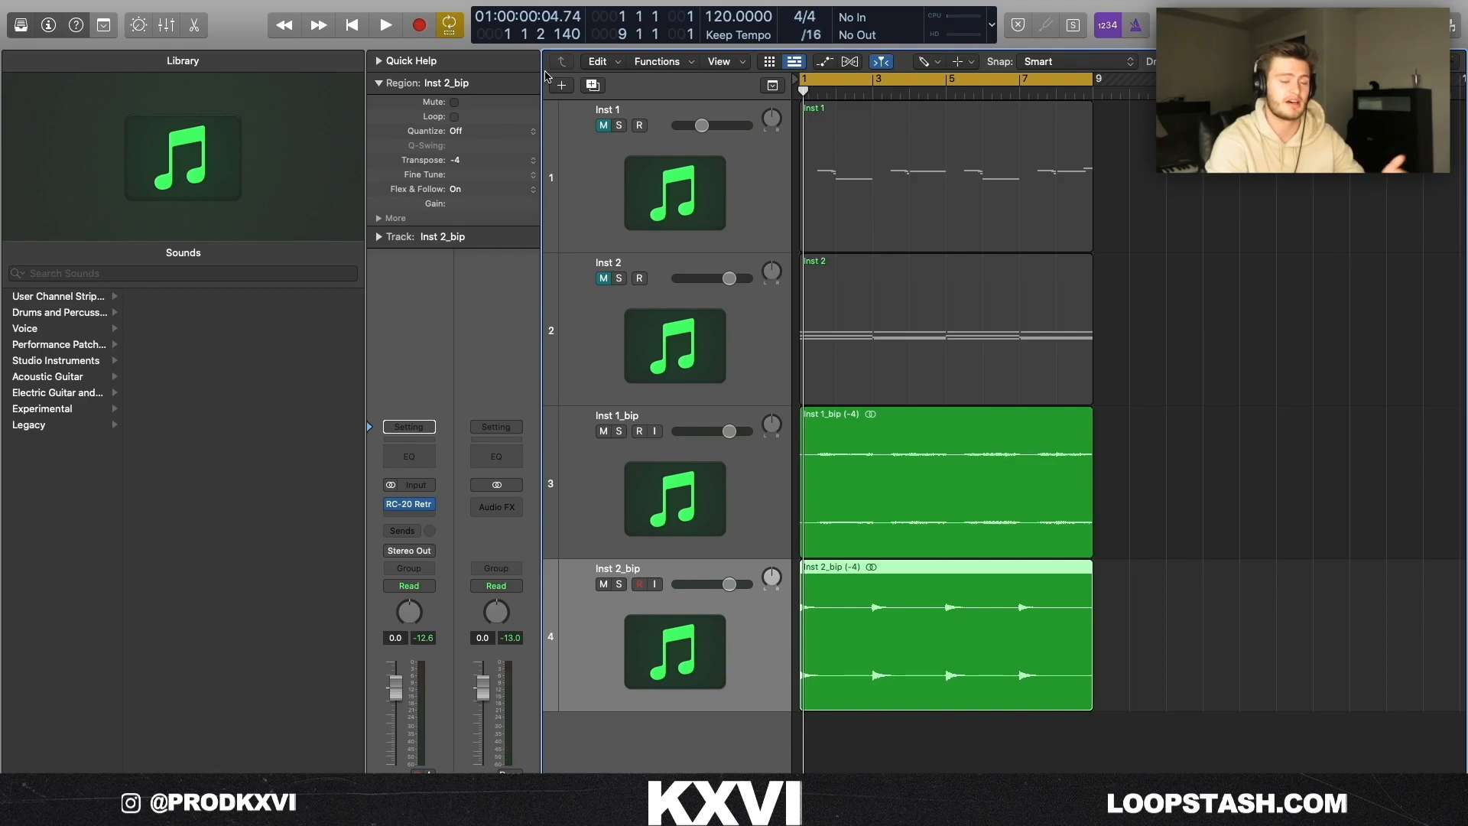
pyautogui.moveTo(603, 432); pyautogui.dragTo(602, 586)
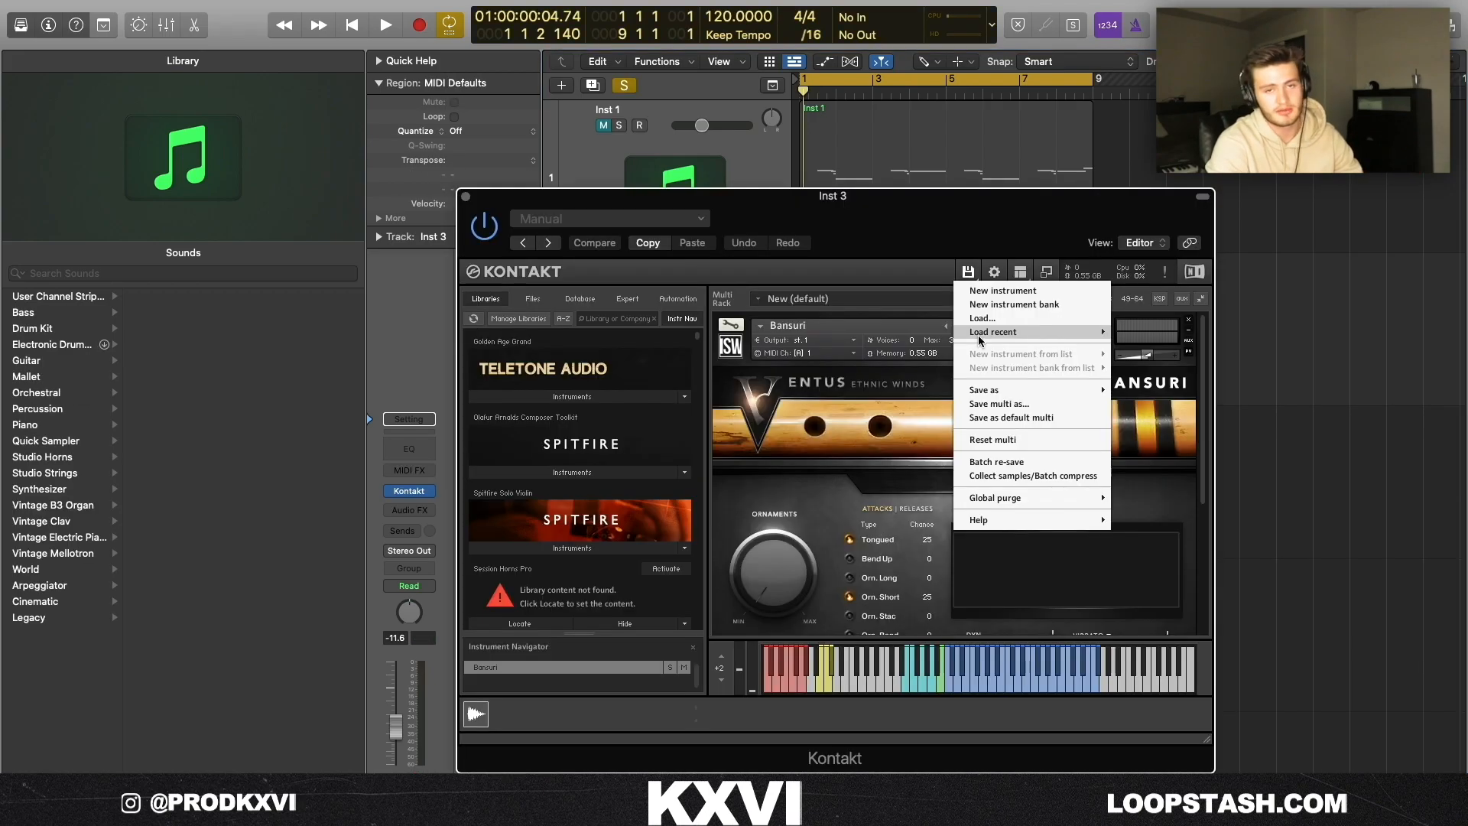
# - Load Bansuri Phrases TM Pro.nki into the Inst 3 track's Kontakt and browse its Shorts, Uniquenotes and Mediums phrases
pyautogui.moveTo(981, 337)
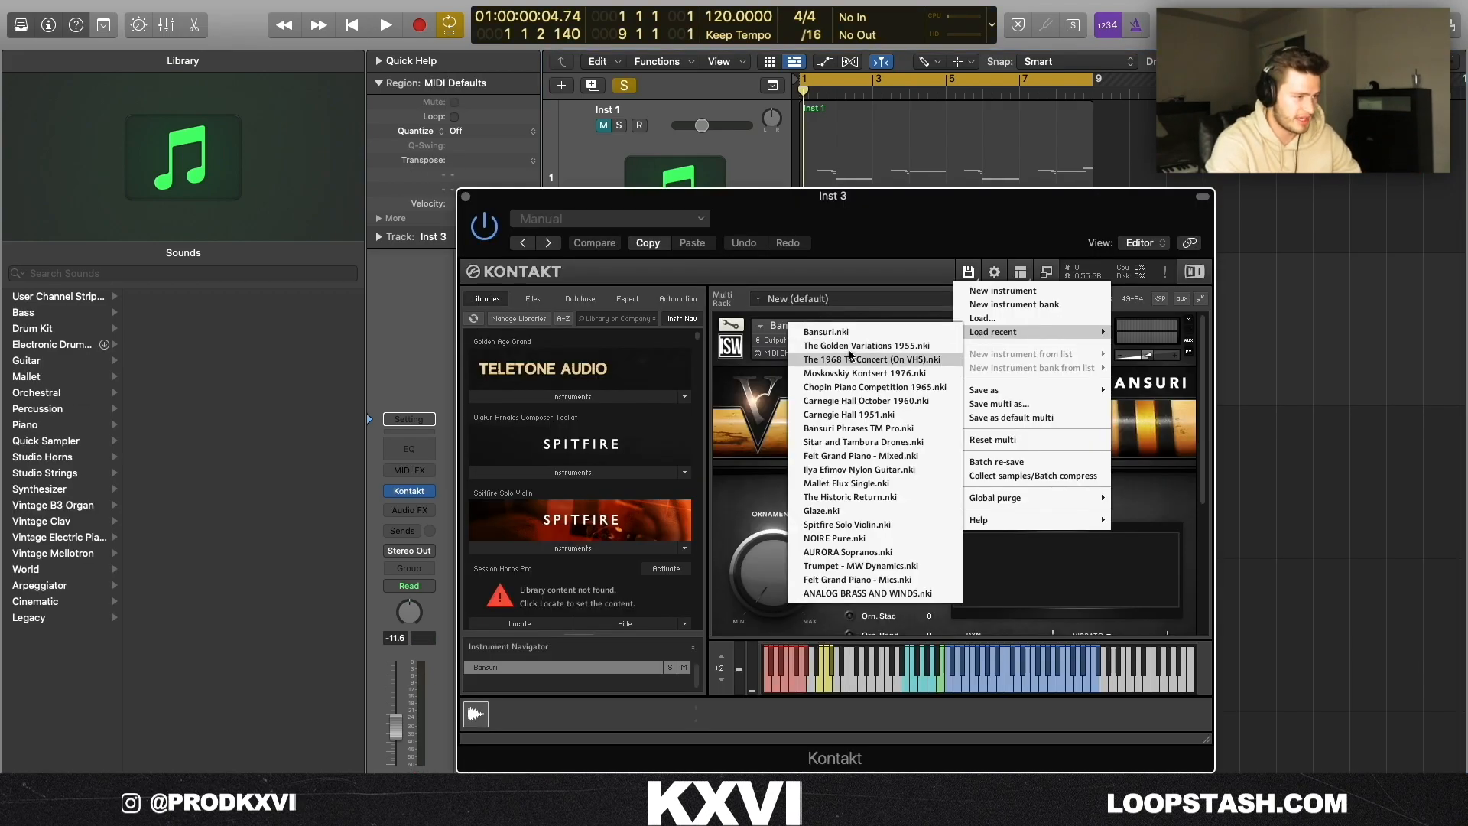
pyautogui.click(829, 430)
pyautogui.click(829, 564)
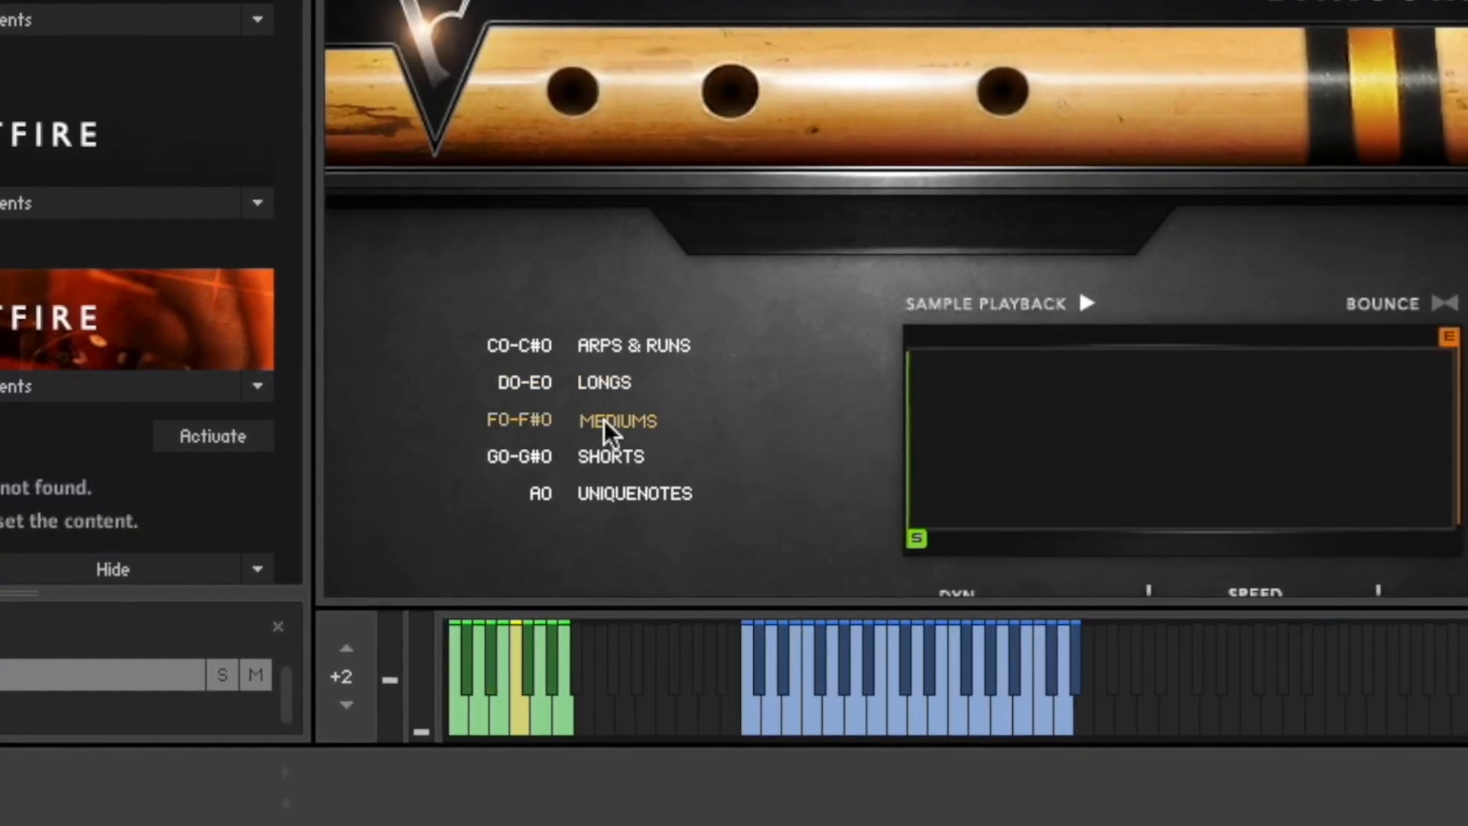
pyautogui.click(609, 457)
pyautogui.click(616, 482)
pyautogui.click(621, 422)
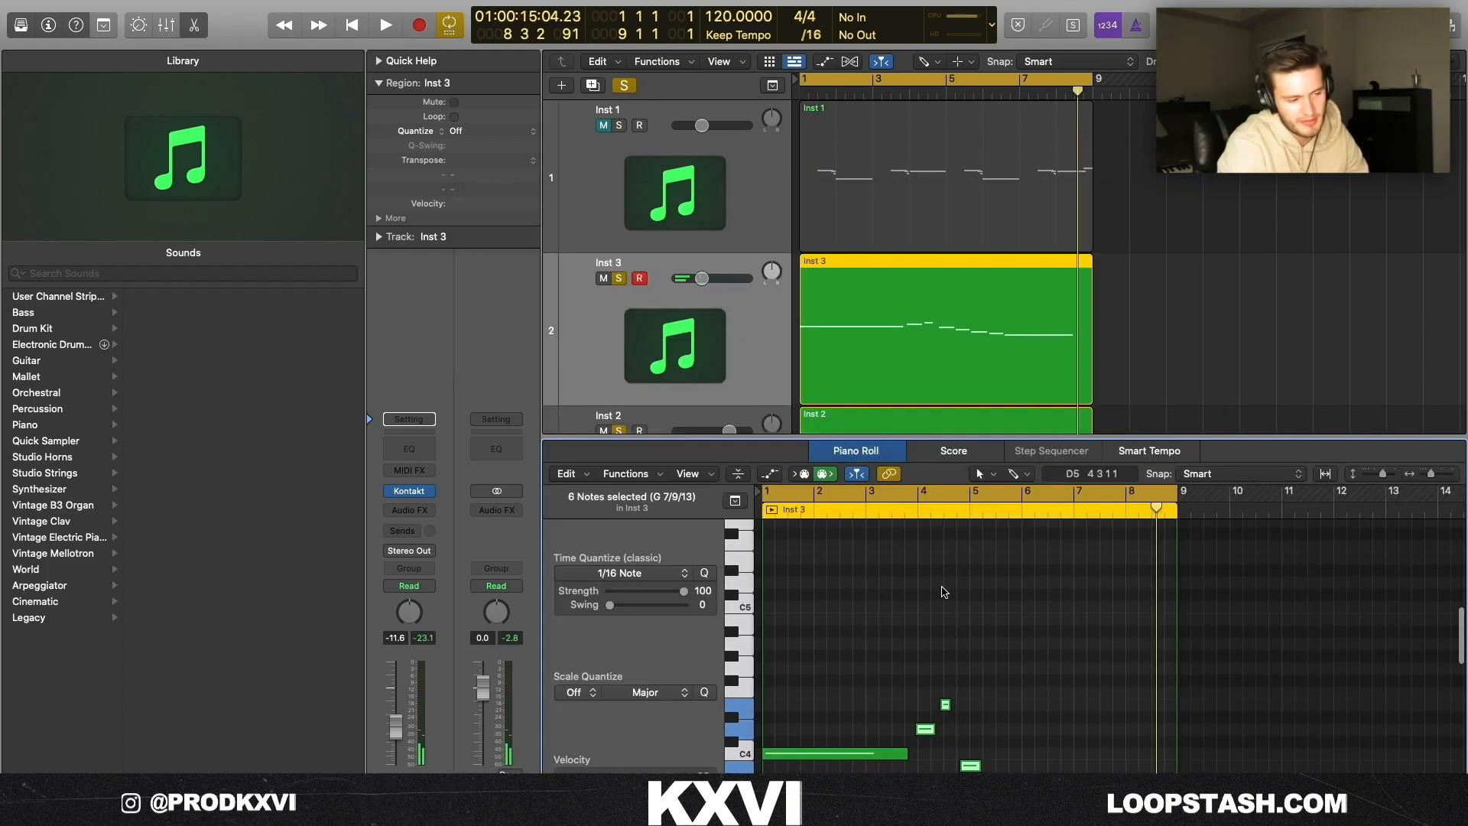
# - Reduce the Inst 3 part to its long C4 note and its last note, deleting the short notes between them
pyautogui.hotkey('alt', 'Up')
pyautogui.hotkey('alt', 'Up')
pyautogui.hotkey('alt', 'Up')
pyautogui.hotkey('alt', 'Up')
pyautogui.hotkey('alt', 'Up')
pyautogui.hotkey('alt', 'Up')
pyautogui.hotkey('alt', 'Up')
pyautogui.hotkey('alt', 'Up')
pyautogui.hotkey('alt', 'Up')
pyautogui.hotkey('alt', 'Up')
pyautogui.hotkey('alt', 'Up')
pyautogui.hotkey('alt', 'Up')
pyautogui.hotkey('alt', 'Up')
pyautogui.hotkey('alt', 'Up')
pyautogui.hotkey('alt', 'Up')
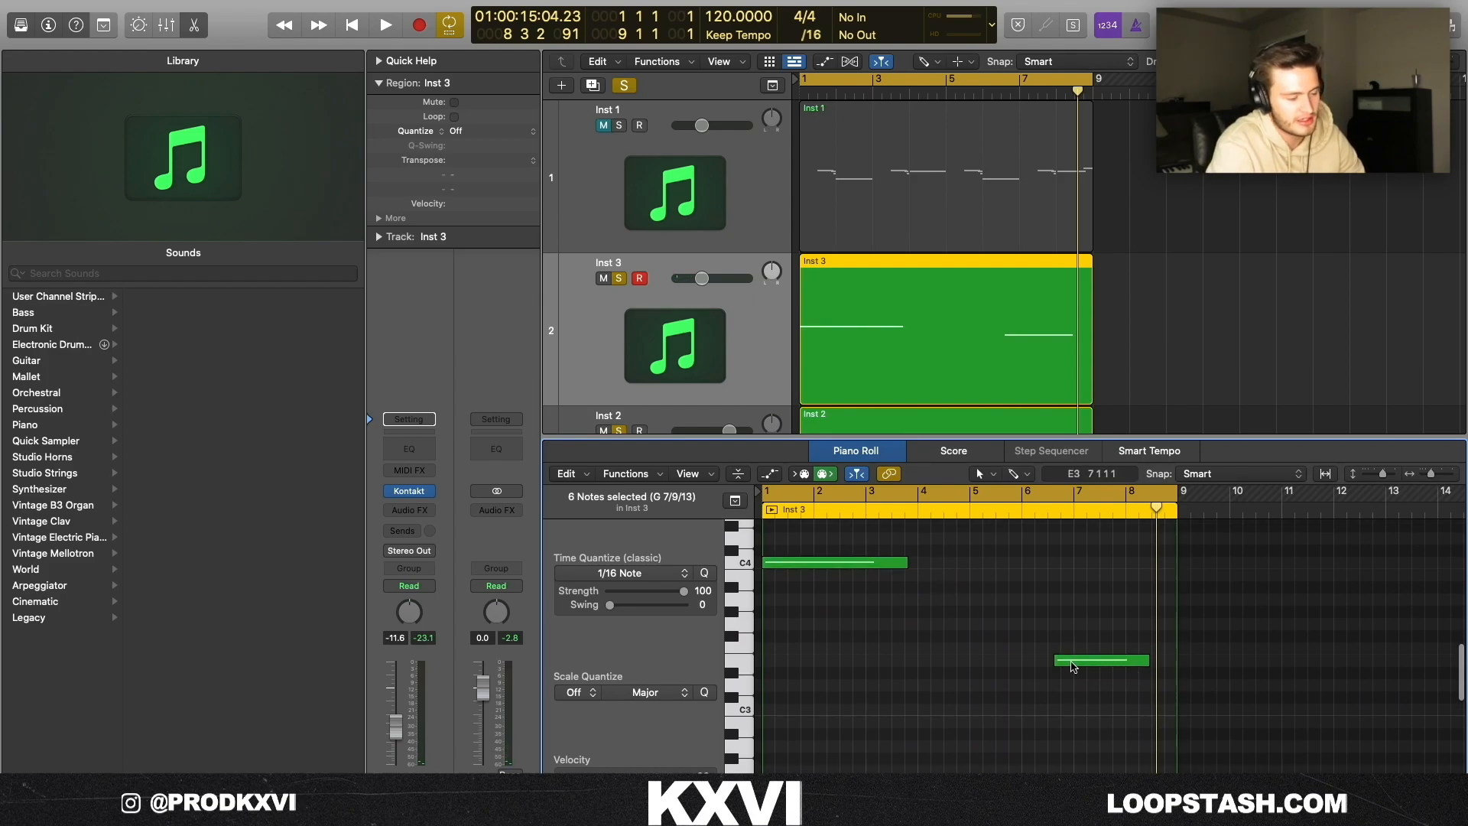
pyautogui.click(1093, 399)
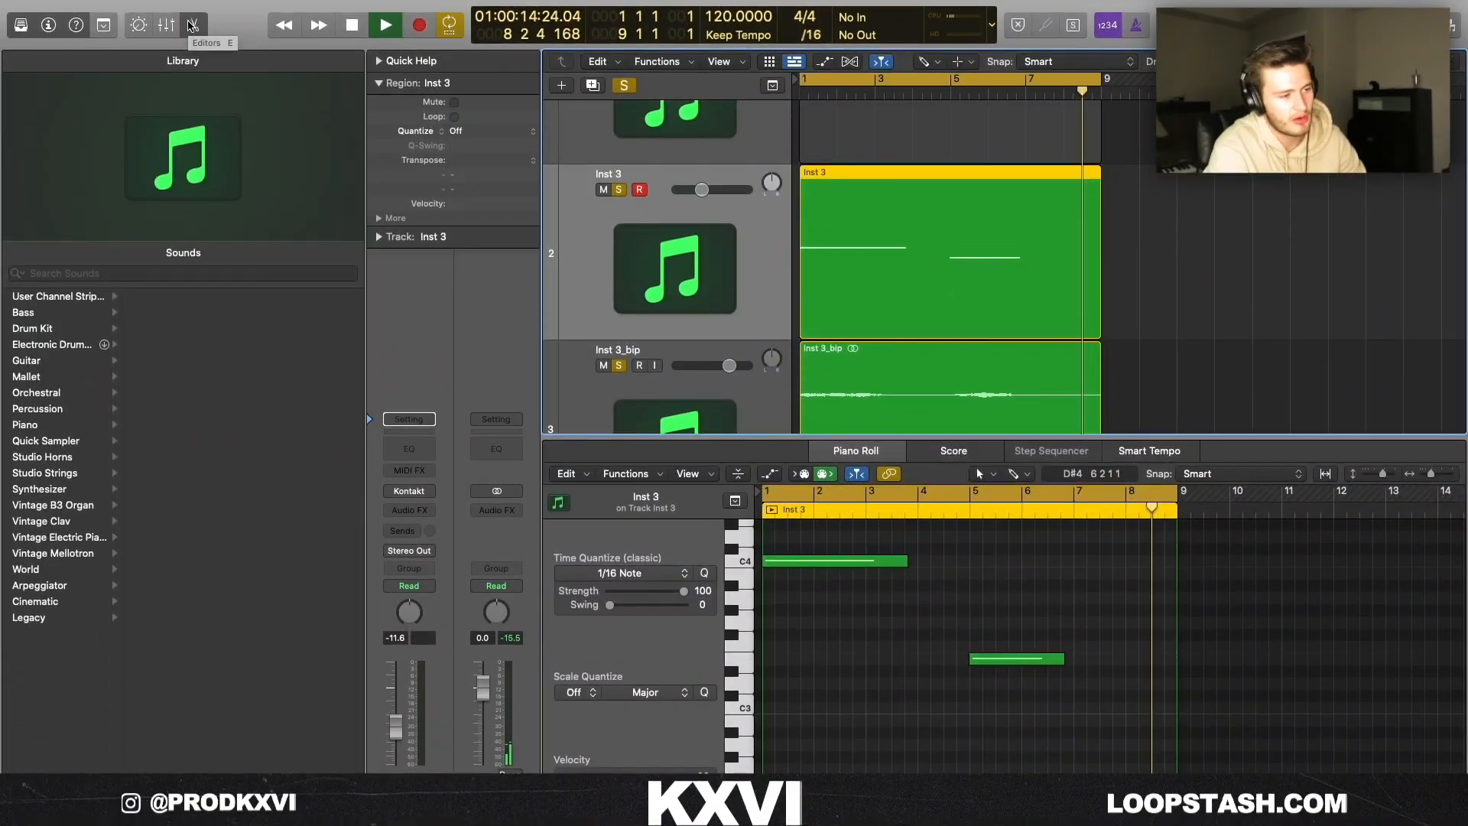
# - Split the Inst 3_bip region at bar 5, moving its second part to bar 7, and mute the Inst 3 track
pyautogui.press('space')
pyautogui.press('p')
pyautogui.click(727, 358)
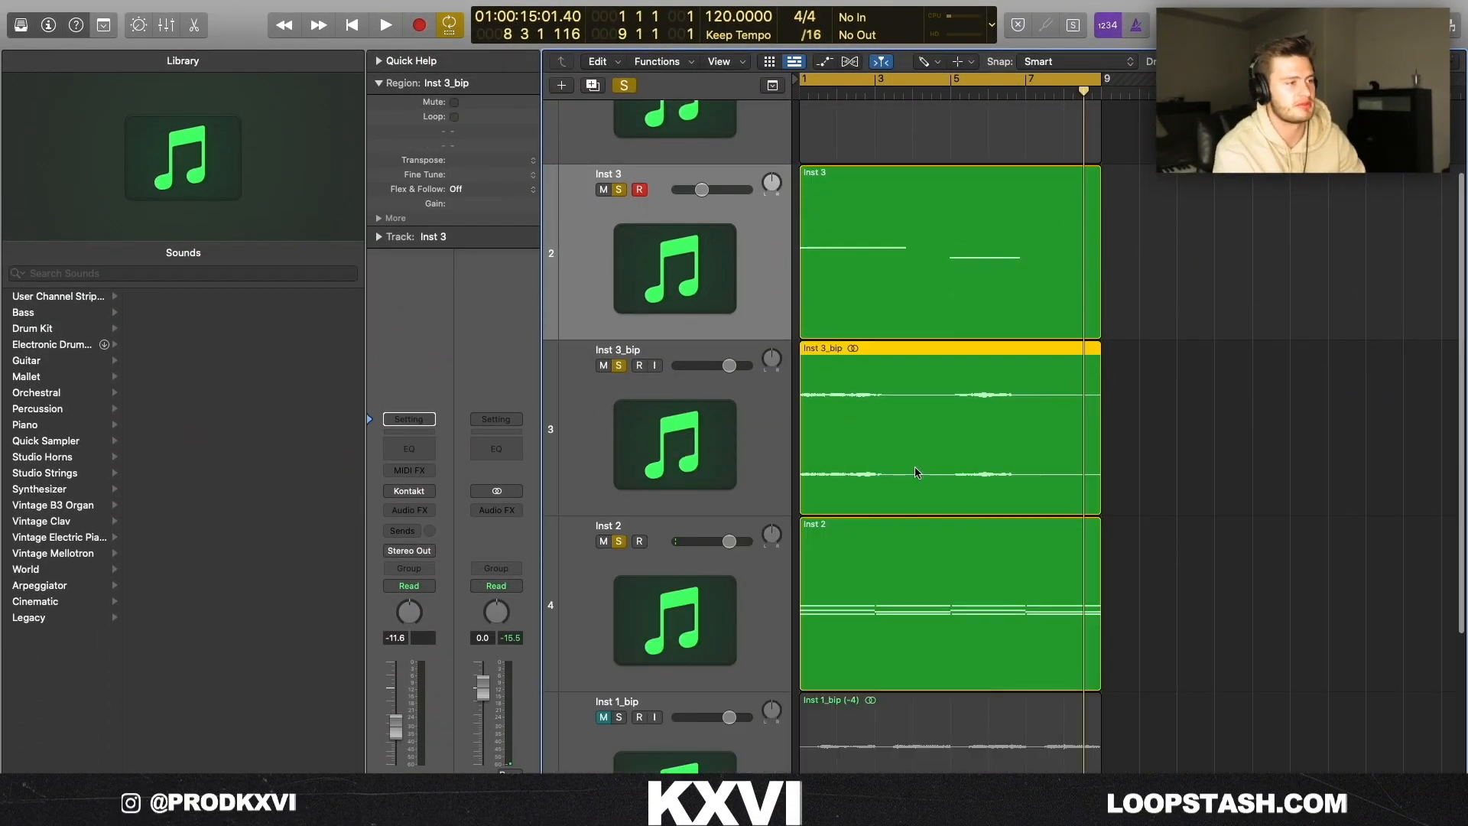
pyautogui.press('super+t')
pyautogui.moveTo(980, 440); pyautogui.dragTo(1056, 440)
pyautogui.click(605, 190)
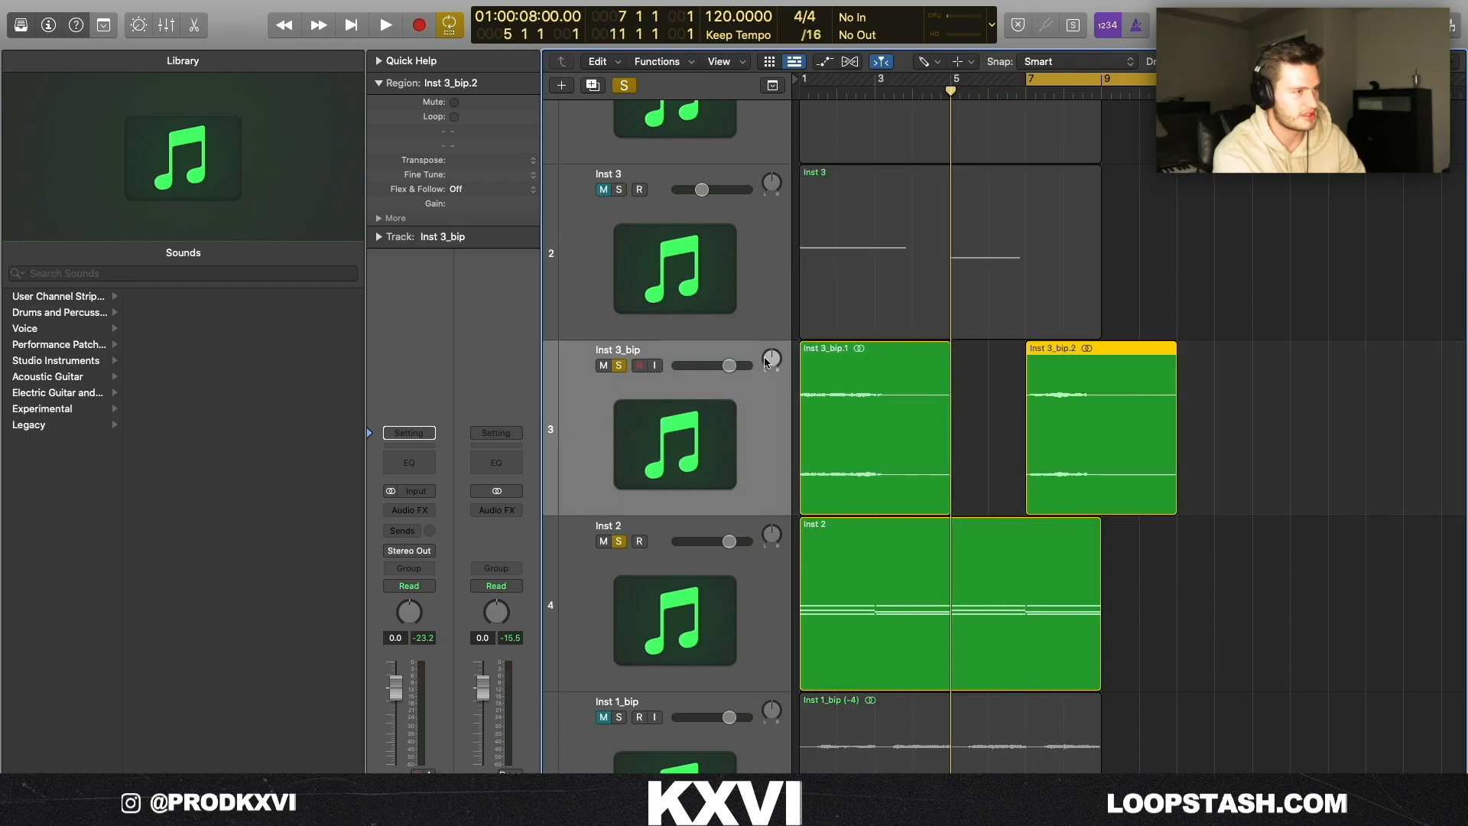